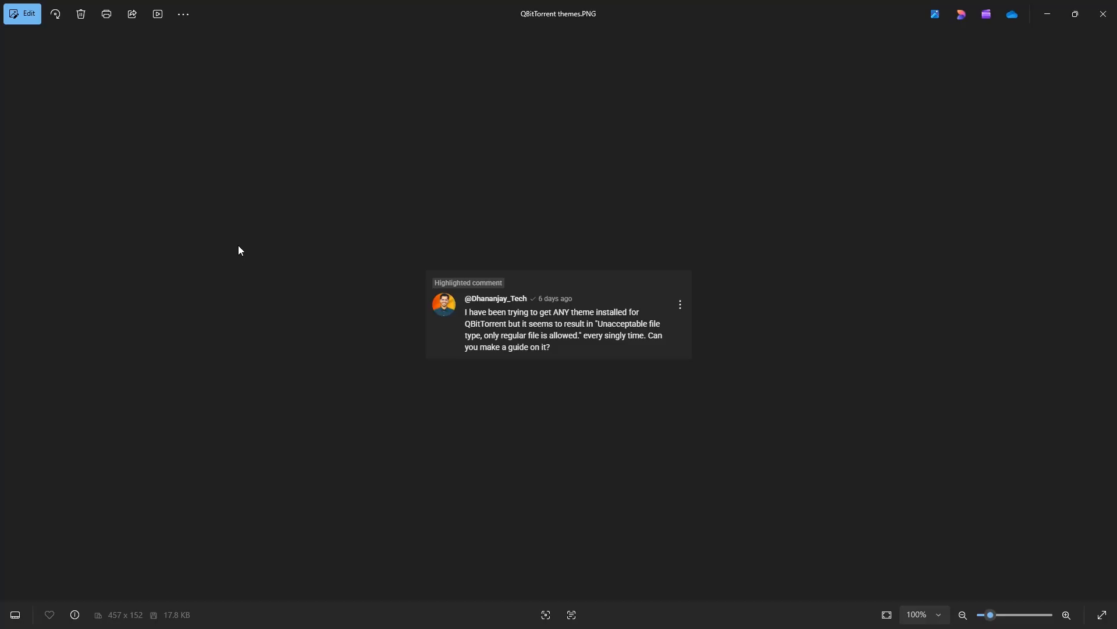
- Read the highlighted viewer comment in QBitTorrent themes.PNG about the theme installation error, and close the image
{"action": "scroll", "coordinate": [234, 239], "scroll_direction": "up", "scroll_amount": 5}
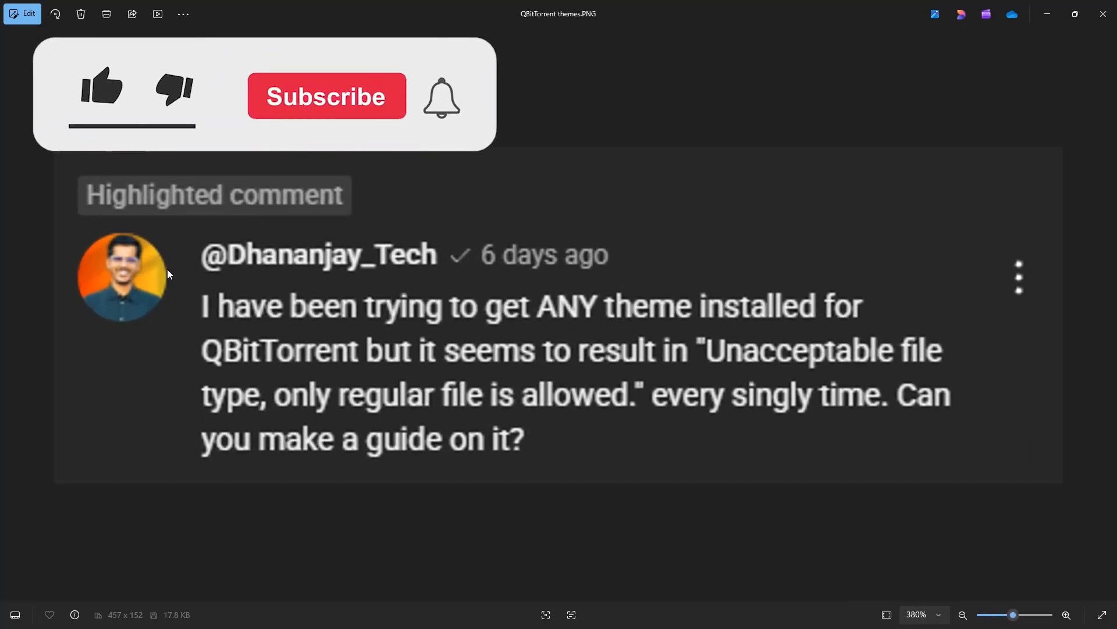
{"action": "scroll", "coordinate": [166, 269], "scroll_direction": "down", "scroll_amount": 1}
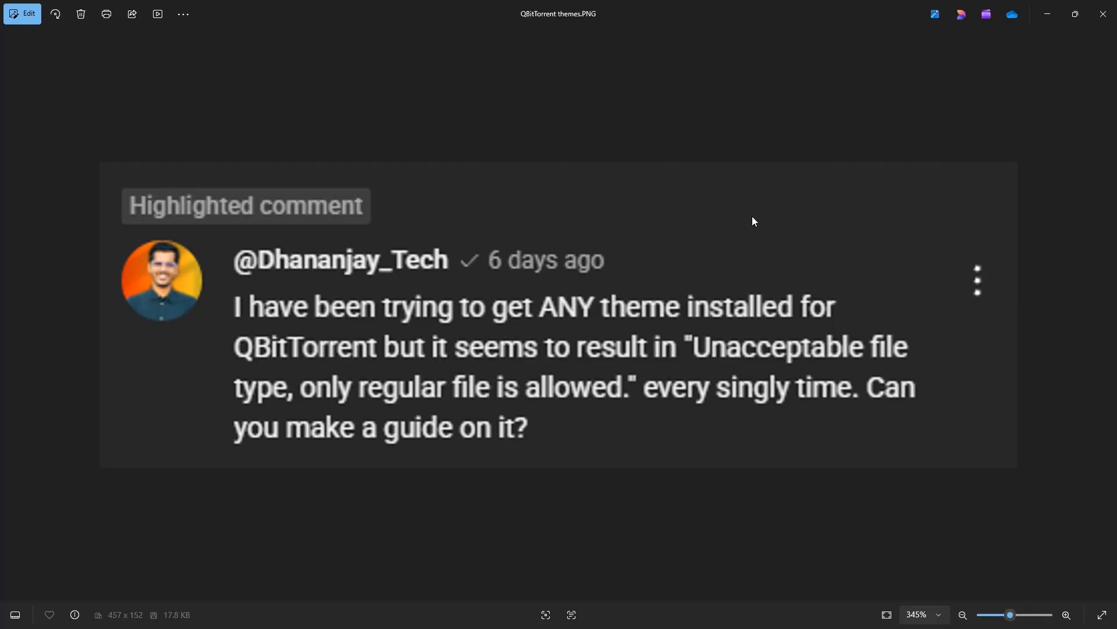
{"action": "left_click", "coordinate": [1104, 14]}
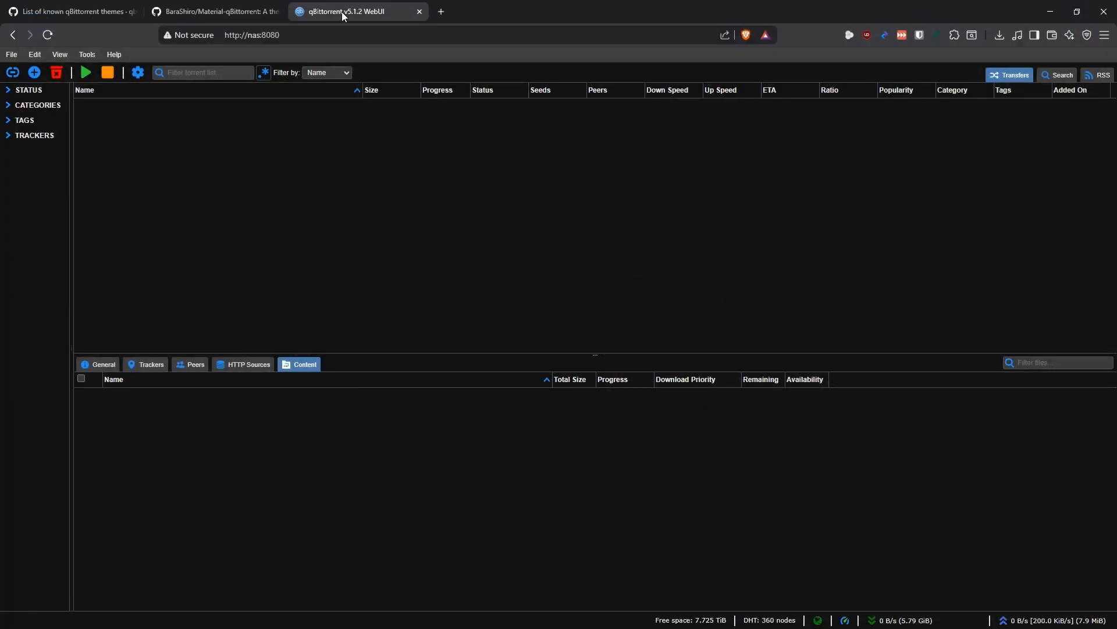
- Switch to the GitHub wiki page with the list of known qBittorrent themes and review the listed theme repositories
{"action": "left_click", "coordinate": [105, 13]}
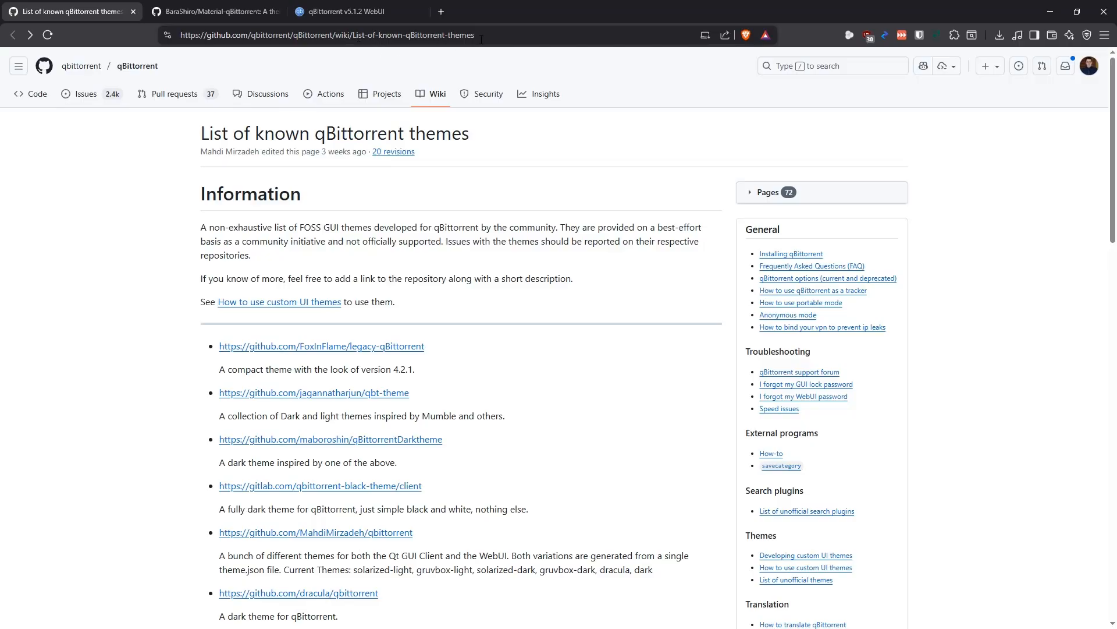
{"action": "scroll", "coordinate": [148, 199], "scroll_direction": "down", "scroll_amount": 2}
{"action": "scroll", "coordinate": [175, 247], "scroll_direction": "down", "scroll_amount": 6}
{"action": "scroll", "coordinate": [145, 327], "scroll_direction": "up", "scroll_amount": 8}
{"action": "scroll", "coordinate": [175, 268], "scroll_direction": "down", "scroll_amount": 3}
{"action": "scroll", "coordinate": [150, 257], "scroll_direction": "down", "scroll_amount": 2}
{"action": "scroll", "coordinate": [156, 252], "scroll_direction": "up", "scroll_amount": 2}
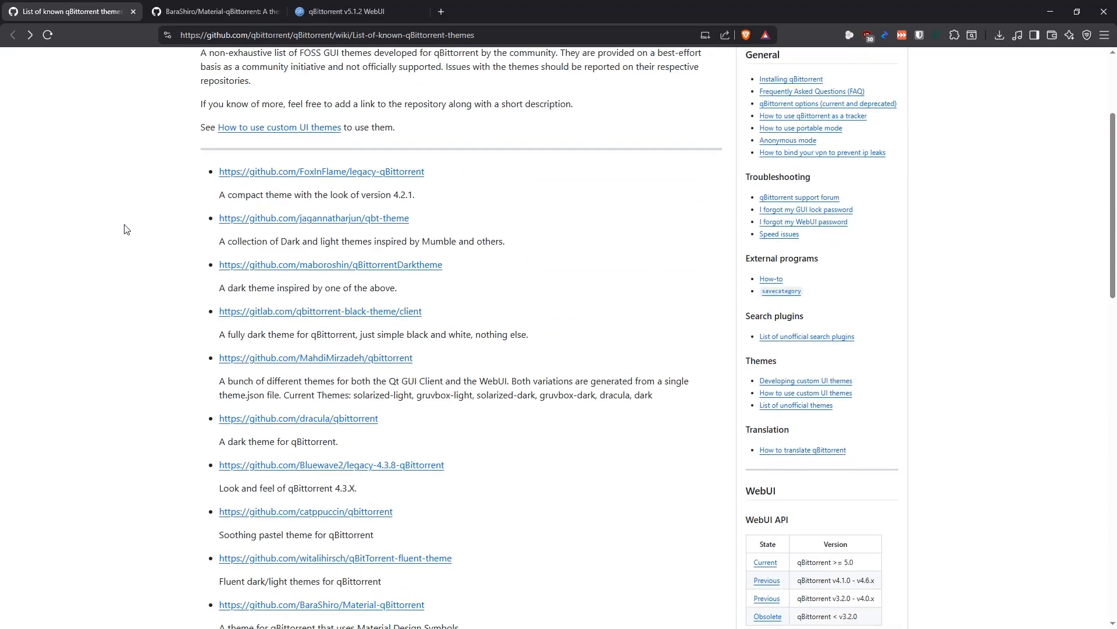
{"action": "scroll", "coordinate": [146, 235], "scroll_direction": "down", "scroll_amount": 1}
{"action": "scroll", "coordinate": [147, 234], "scroll_direction": "down", "scroll_amount": 5}
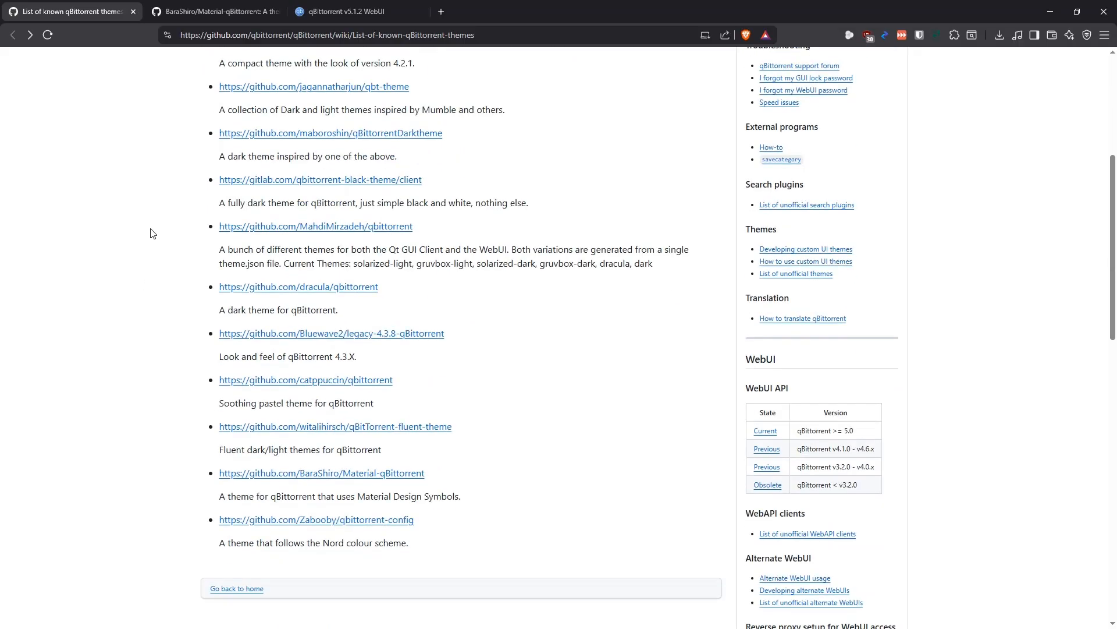
{"action": "scroll", "coordinate": [148, 235], "scroll_direction": "up", "scroll_amount": 6}
{"action": "scroll", "coordinate": [154, 242], "scroll_direction": "up", "scroll_amount": 1}
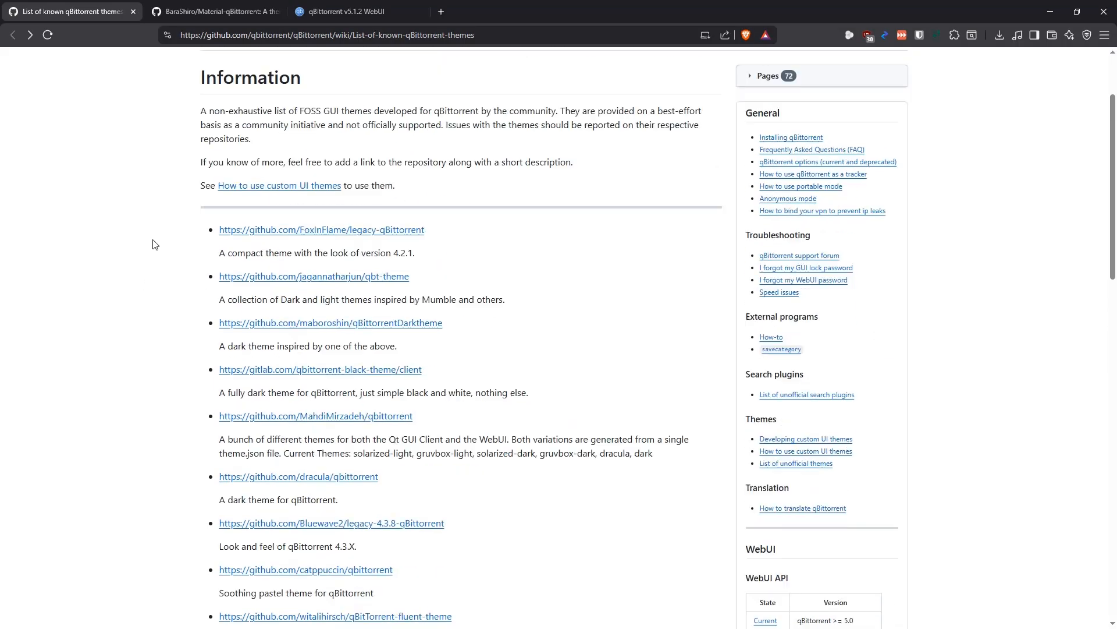
{"action": "scroll", "coordinate": [172, 287], "scroll_direction": "down", "scroll_amount": 6}
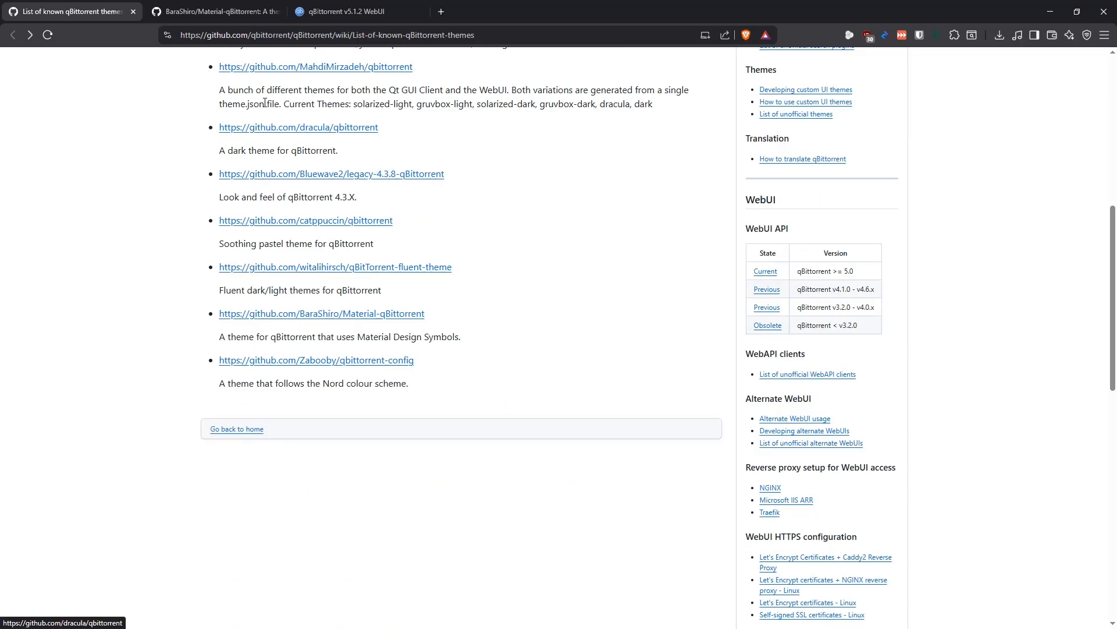
- Read the usage instructions in the Material-qBittorrent README, check the downloadable .qbtheme file on its Releases page, and return to the README
{"action": "key", "text": "ctrl+Tab"}
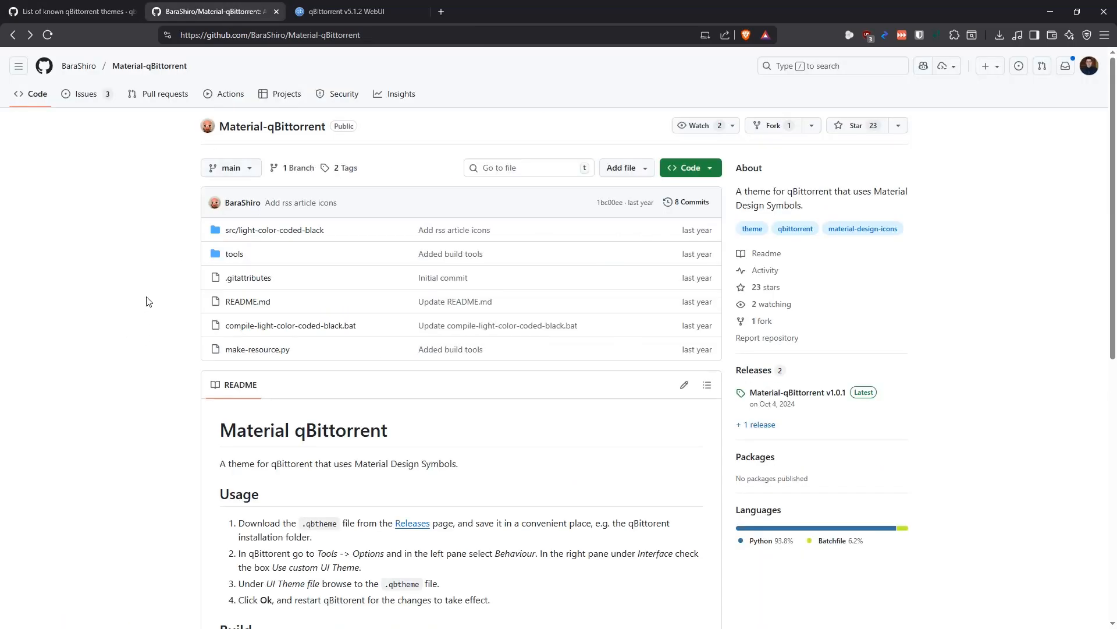
{"action": "scroll", "coordinate": [145, 303], "scroll_direction": "down", "scroll_amount": 4}
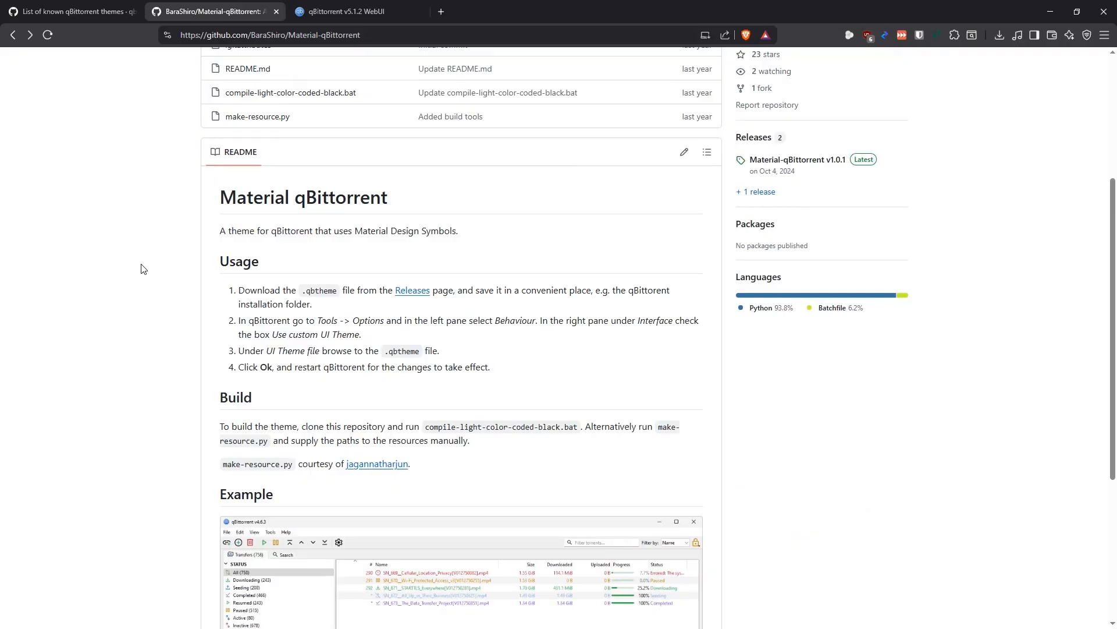
{"action": "scroll", "coordinate": [149, 257], "scroll_direction": "up", "scroll_amount": 1}
{"action": "scroll", "coordinate": [175, 274], "scroll_direction": "down", "scroll_amount": 1}
{"action": "left_click_drag", "start_coordinate": [486, 368], "coordinate": [234, 296]}
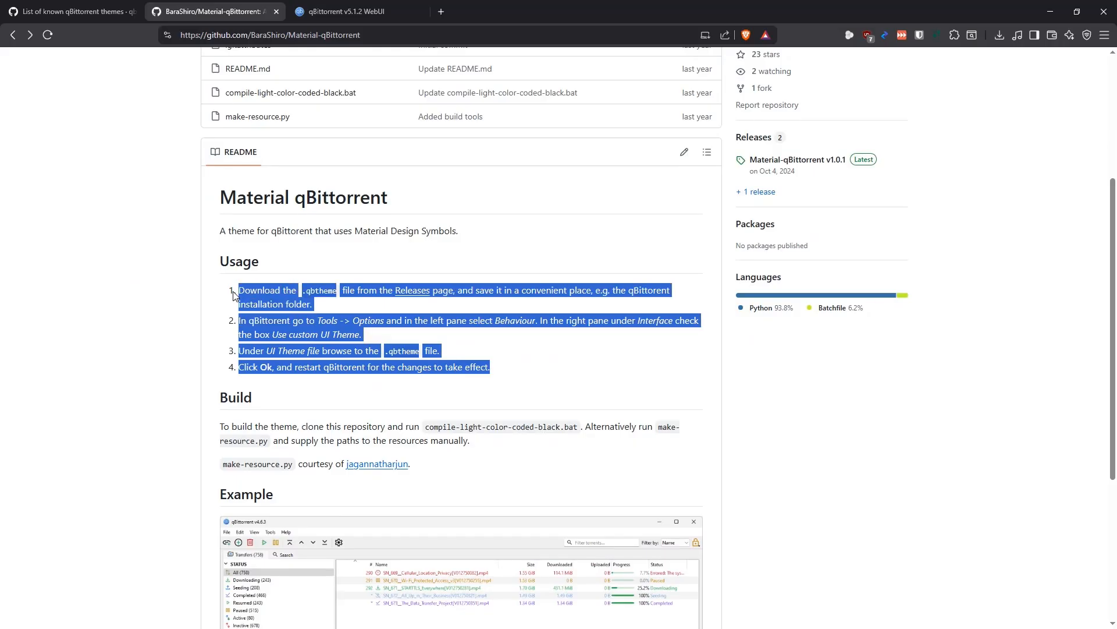
{"action": "left_click", "coordinate": [533, 289]}
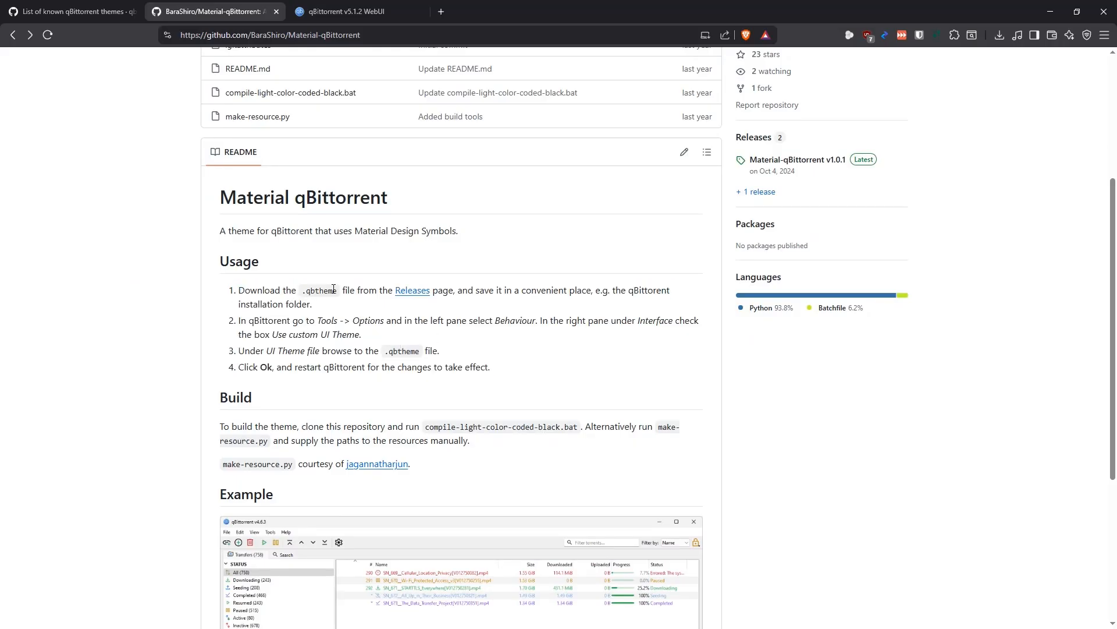
{"action": "left_click", "coordinate": [752, 137]}
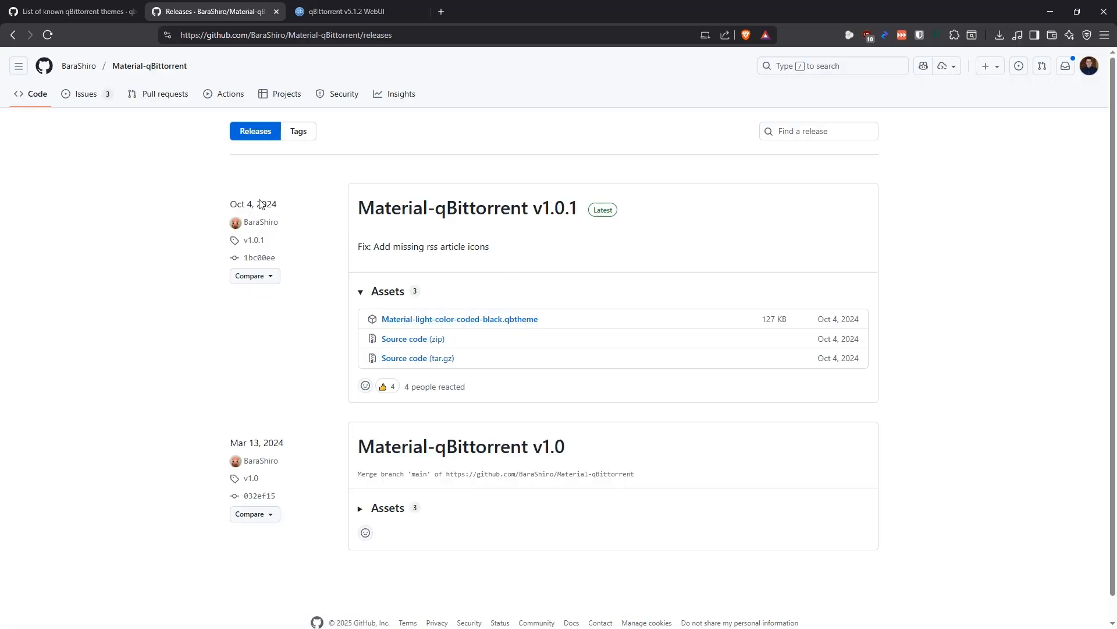
{"action": "left_click", "coordinate": [13, 35]}
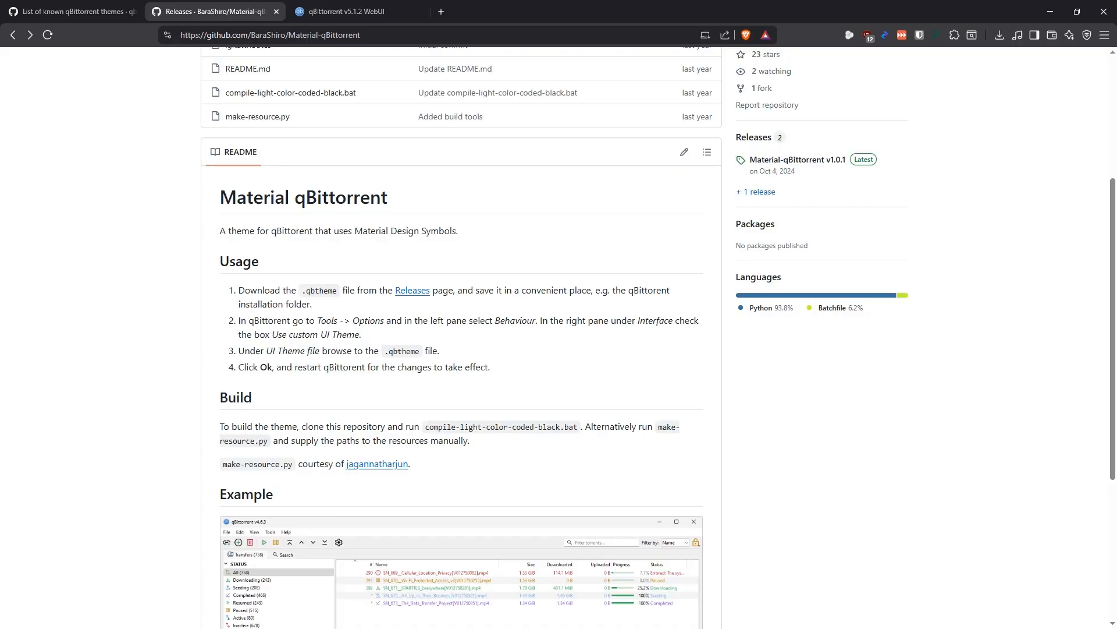
- Switch to the desktop qBittorrent and enable the custom UI theme in its Behavior options
{"action": "key", "text": "alt+Tab"}
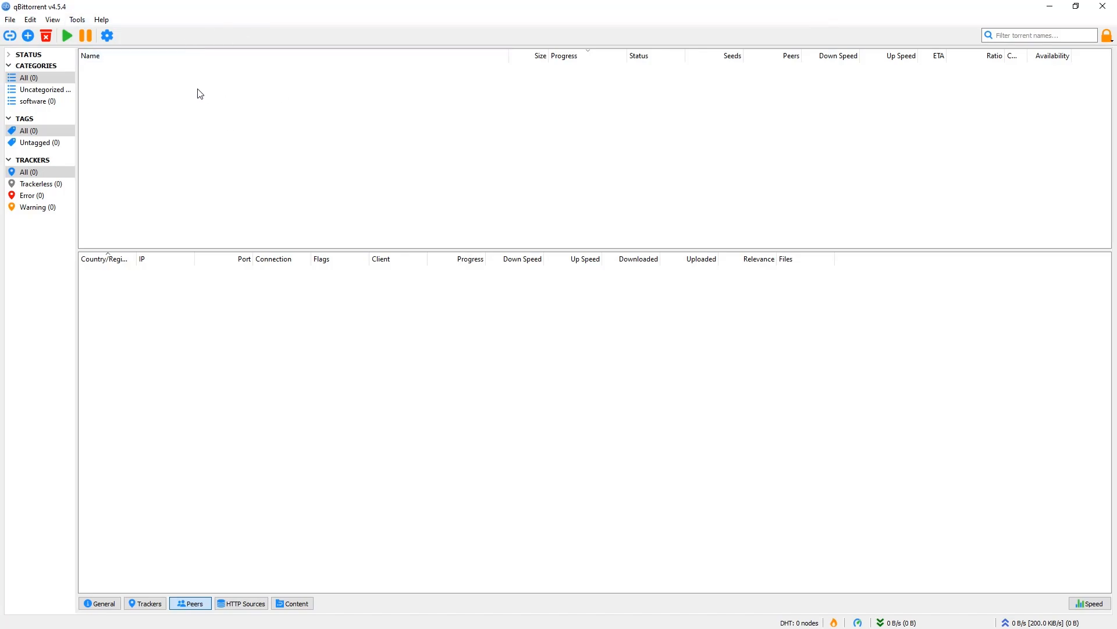
{"action": "left_click", "coordinate": [78, 20]}
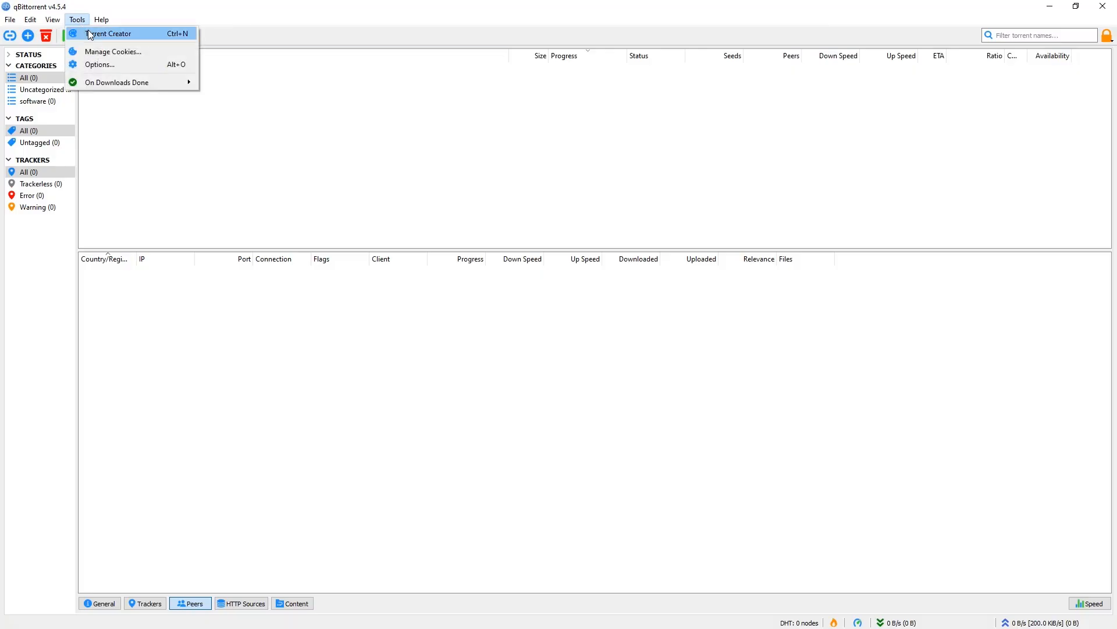
{"action": "left_click", "coordinate": [100, 65]}
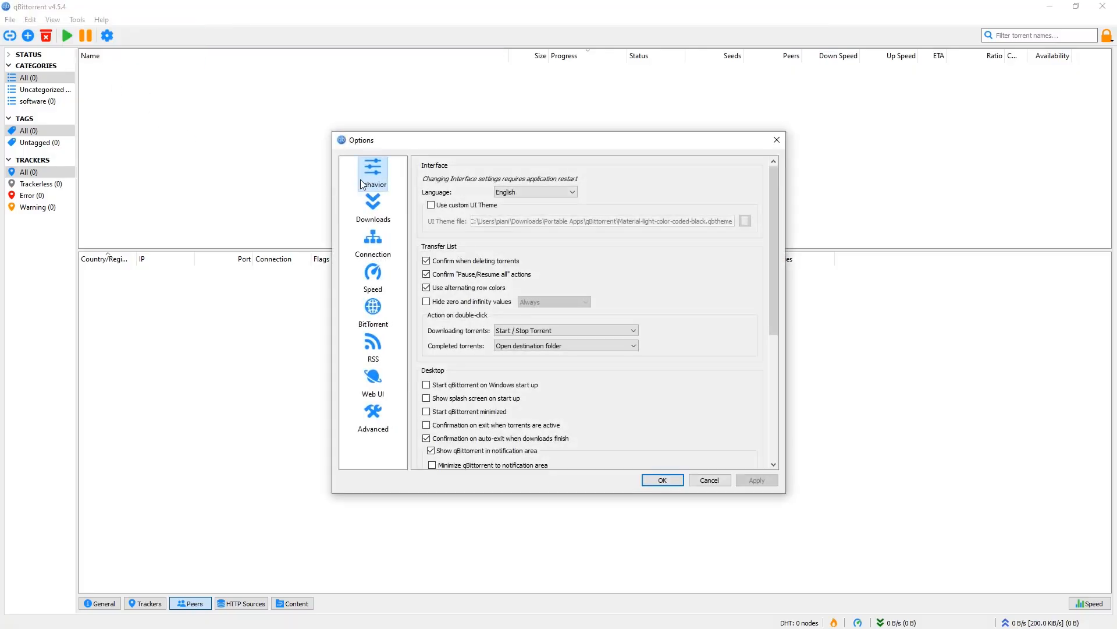
{"action": "left_click_drag", "start_coordinate": [424, 140], "coordinate": [257, 92]}
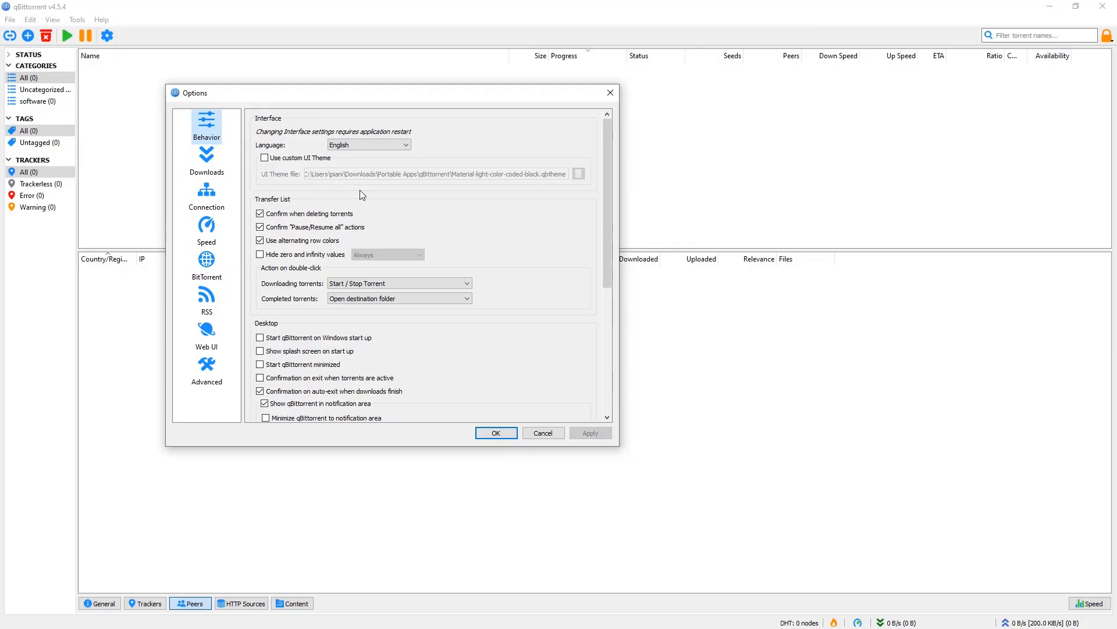
{"action": "left_click", "coordinate": [267, 159]}
- Check the extension of Material-light-color-coded-black.qbtheme in the Portable Apps qBittorrent folder and load it as the UI theme file
{"action": "left_click", "coordinate": [579, 174]}
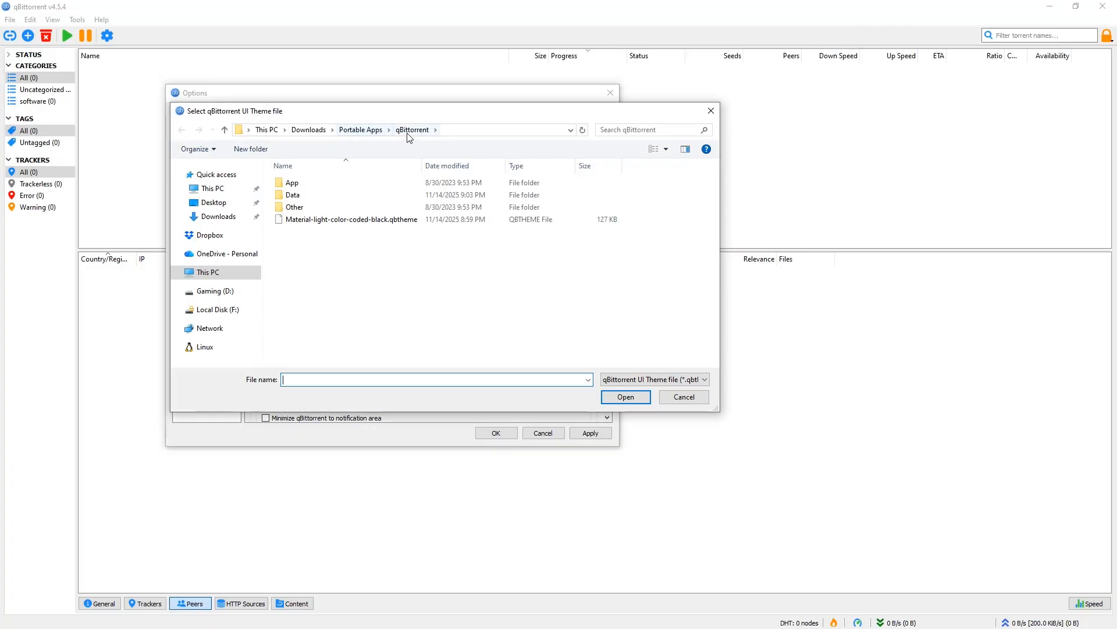
{"action": "left_click", "coordinate": [335, 220]}
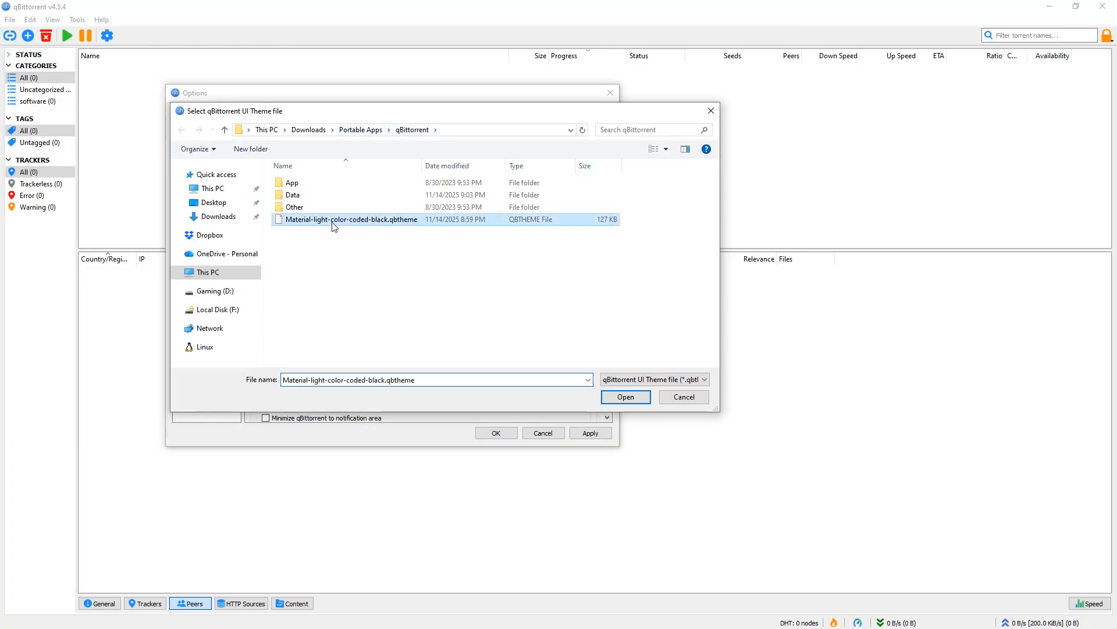
{"action": "left_click_drag", "start_coordinate": [423, 166], "coordinate": [452, 165]}
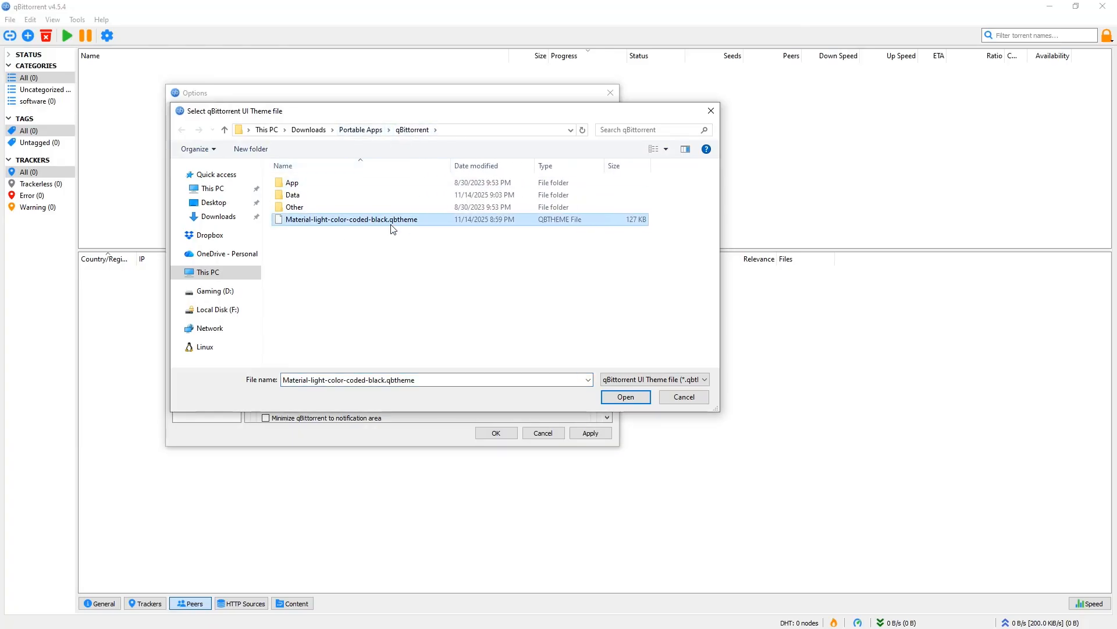
{"action": "left_click", "coordinate": [395, 225]}
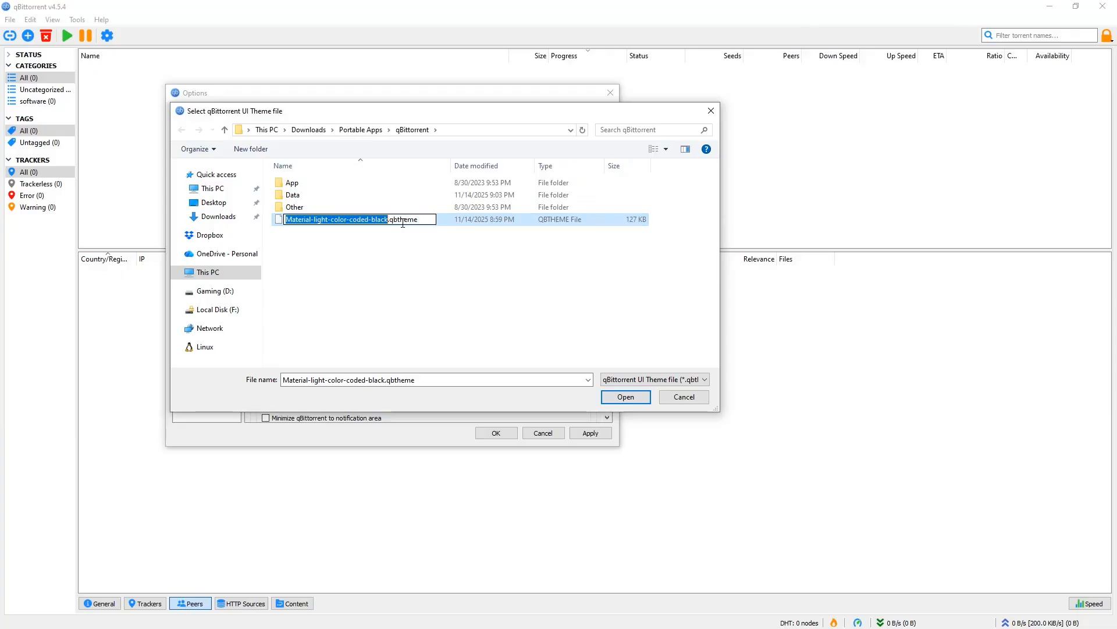
{"action": "left_click_drag", "start_coordinate": [426, 221], "coordinate": [393, 224]}
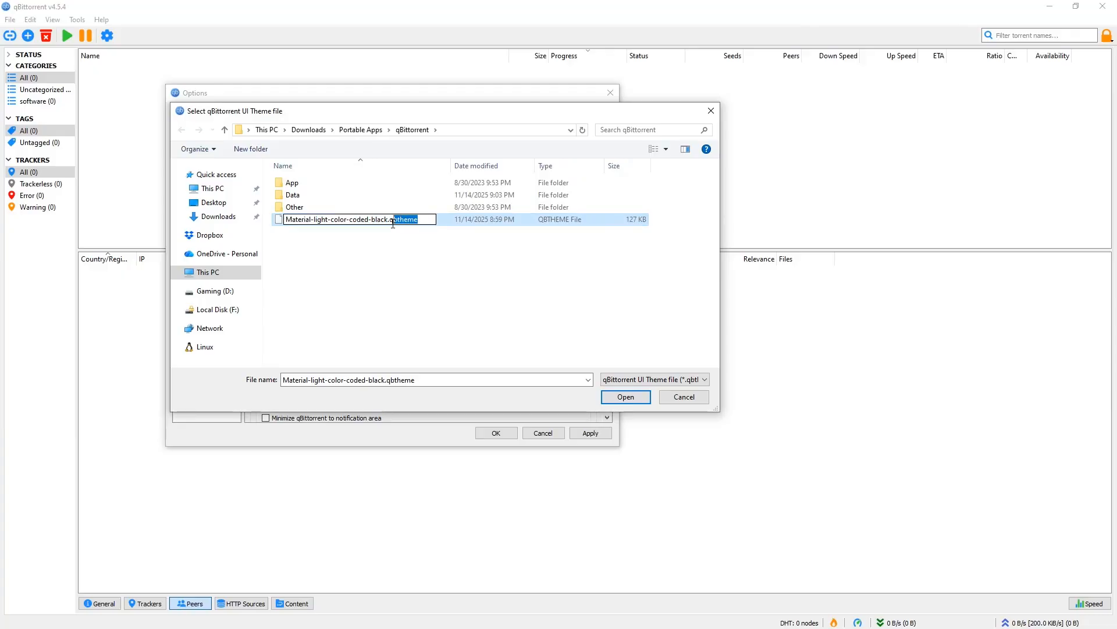
{"action": "left_click", "coordinate": [407, 269]}
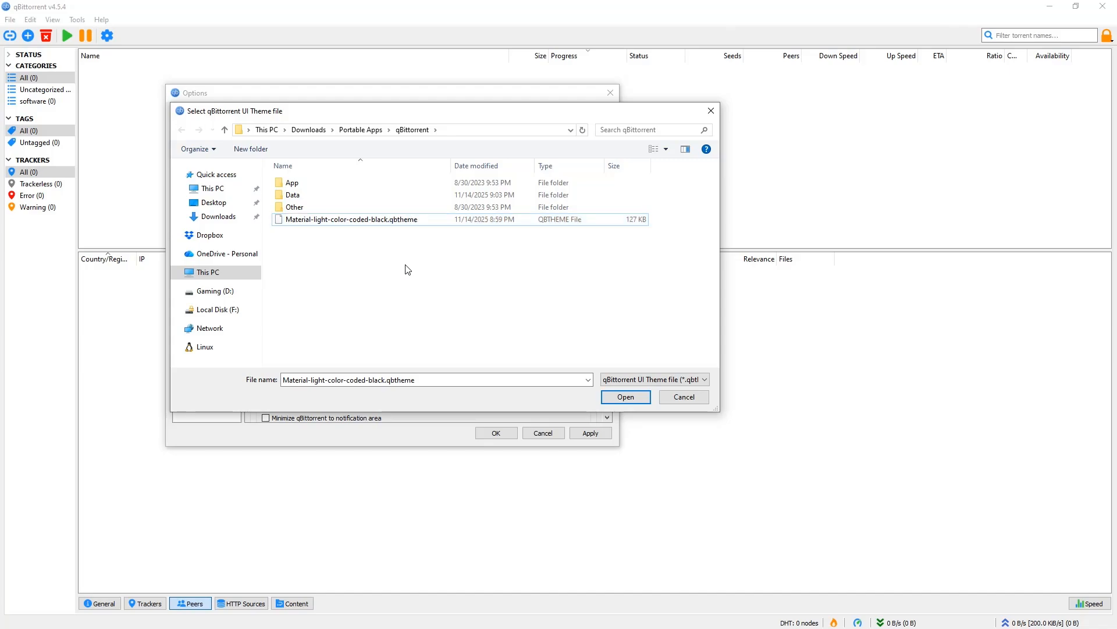
{"action": "left_click", "coordinate": [377, 220]}
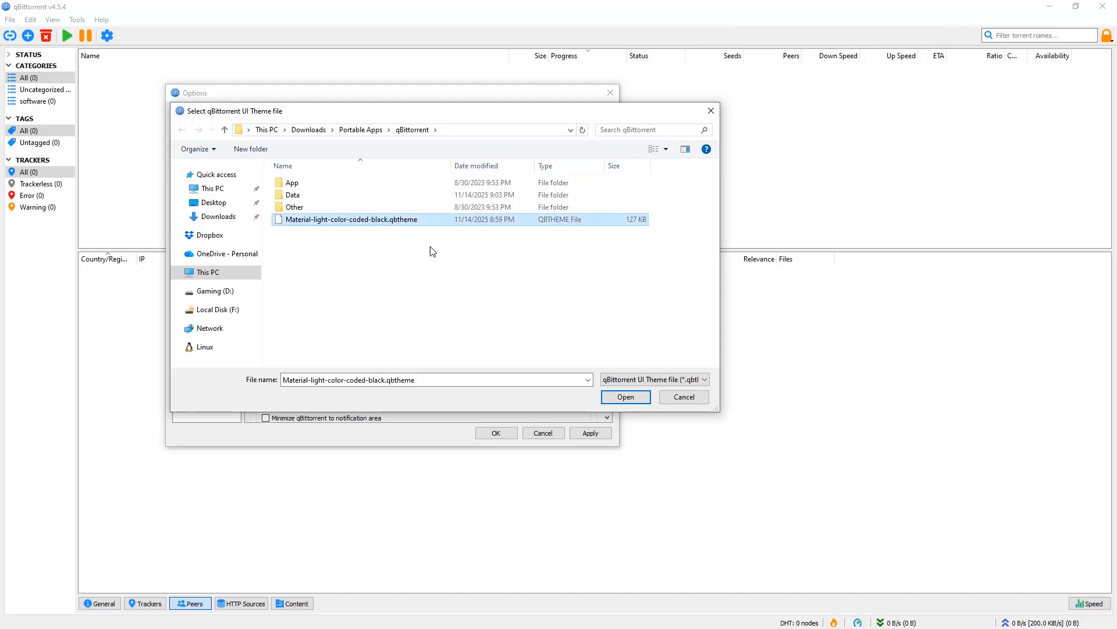
{"action": "left_click", "coordinate": [627, 395]}
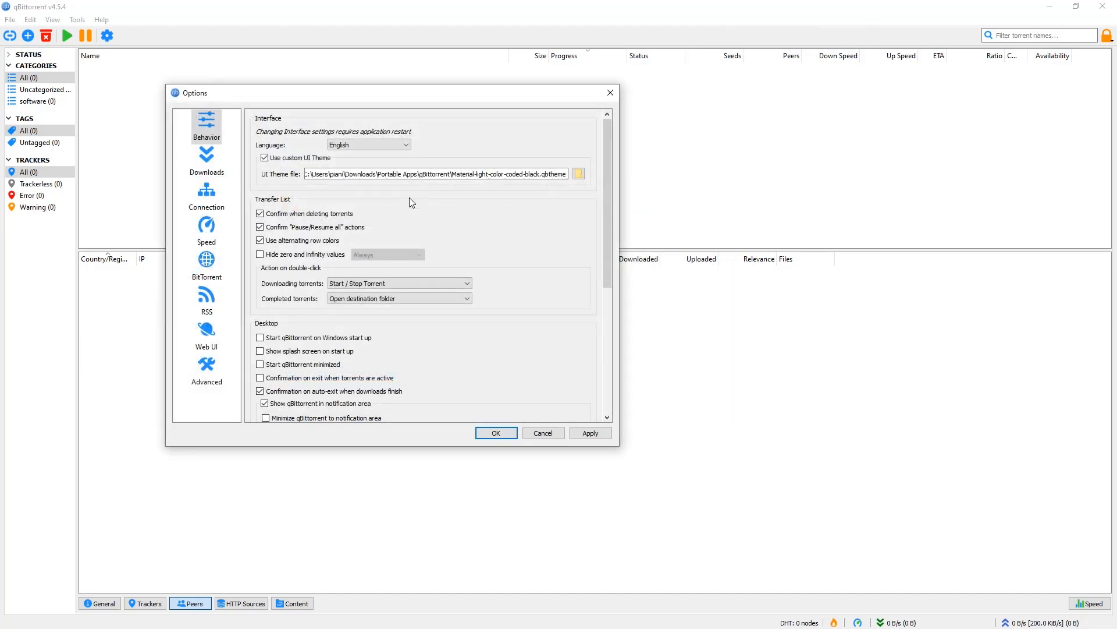
- Save the options, restart qBittorrent to apply the theme, and dismiss the update offer
{"action": "left_click", "coordinate": [494, 432]}
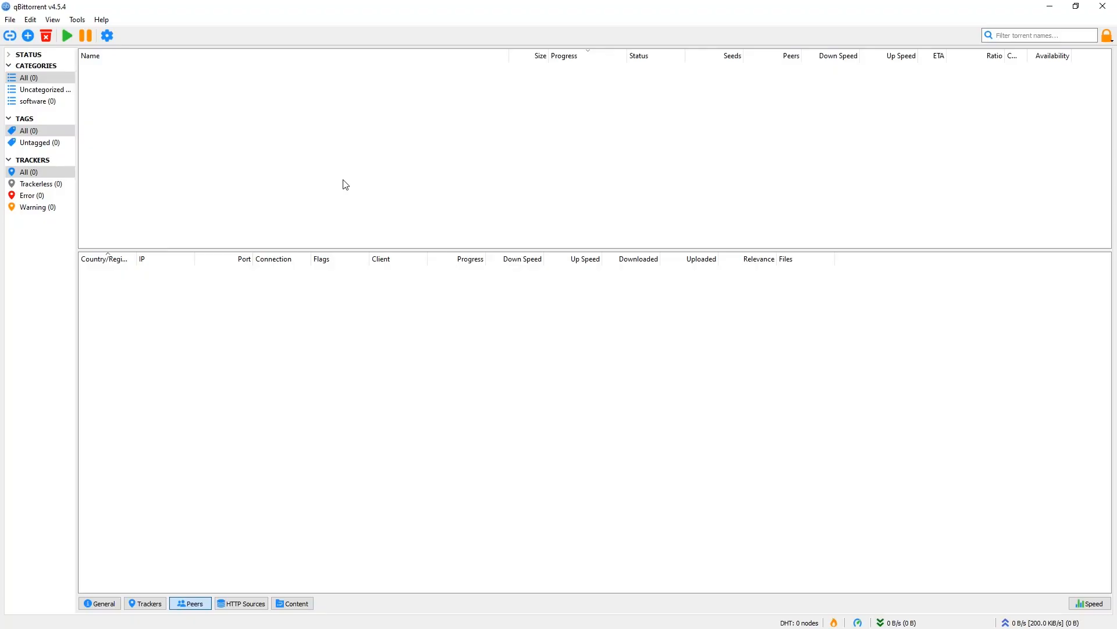
{"action": "left_click", "coordinate": [1101, 8]}
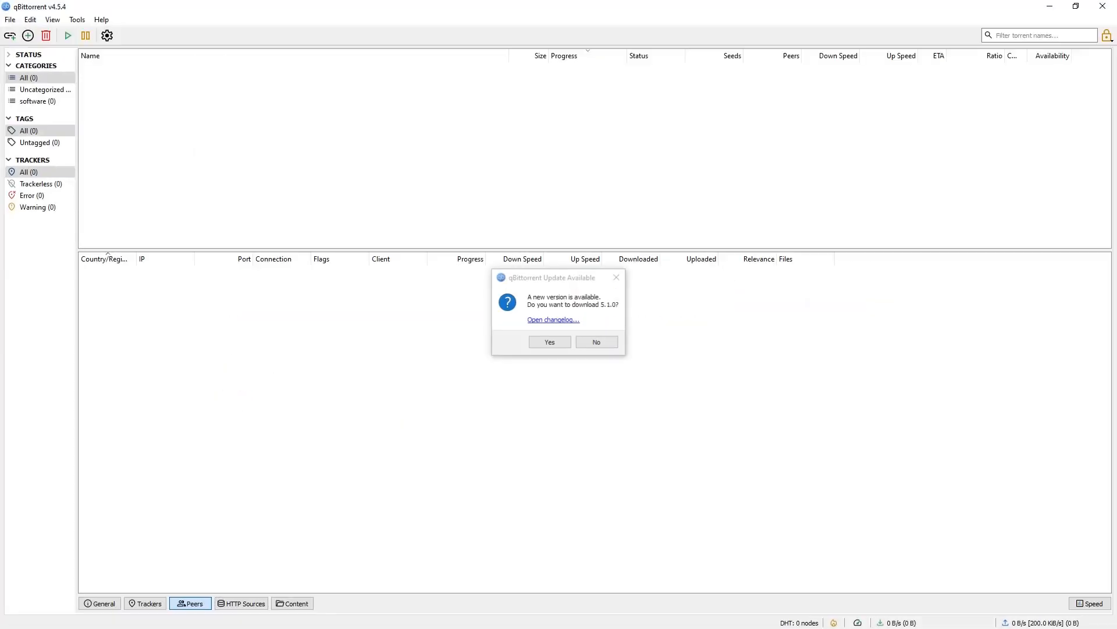
{"action": "left_click", "coordinate": [618, 278]}
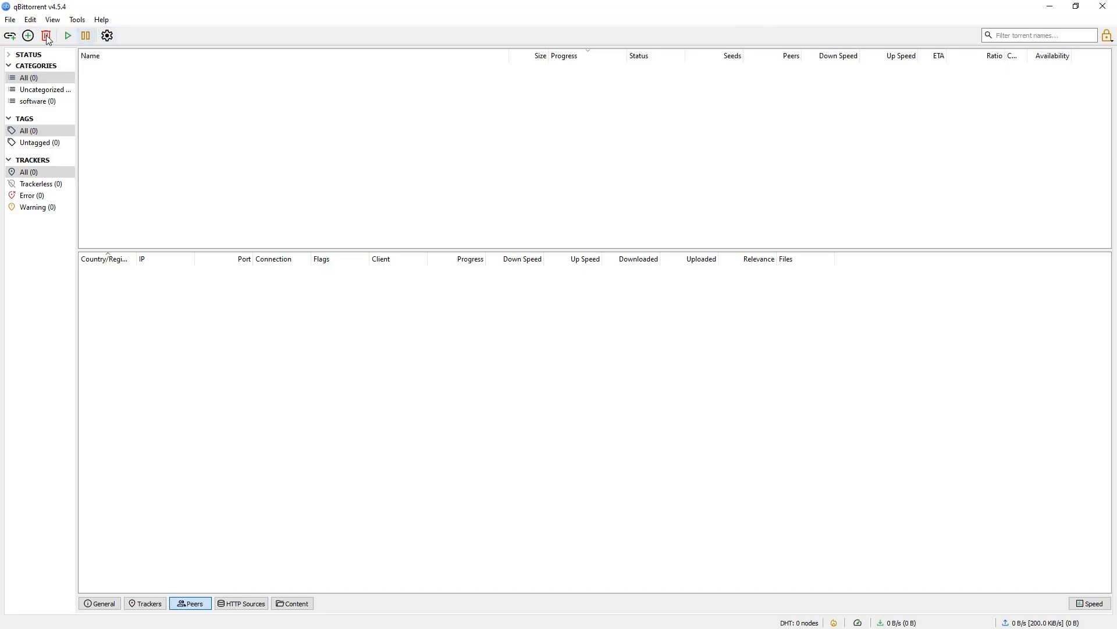
- Disable the custom UI theme, save the options, restart qBittorrent to restore the default look, and dismiss the update offer
{"action": "left_click", "coordinate": [76, 21]}
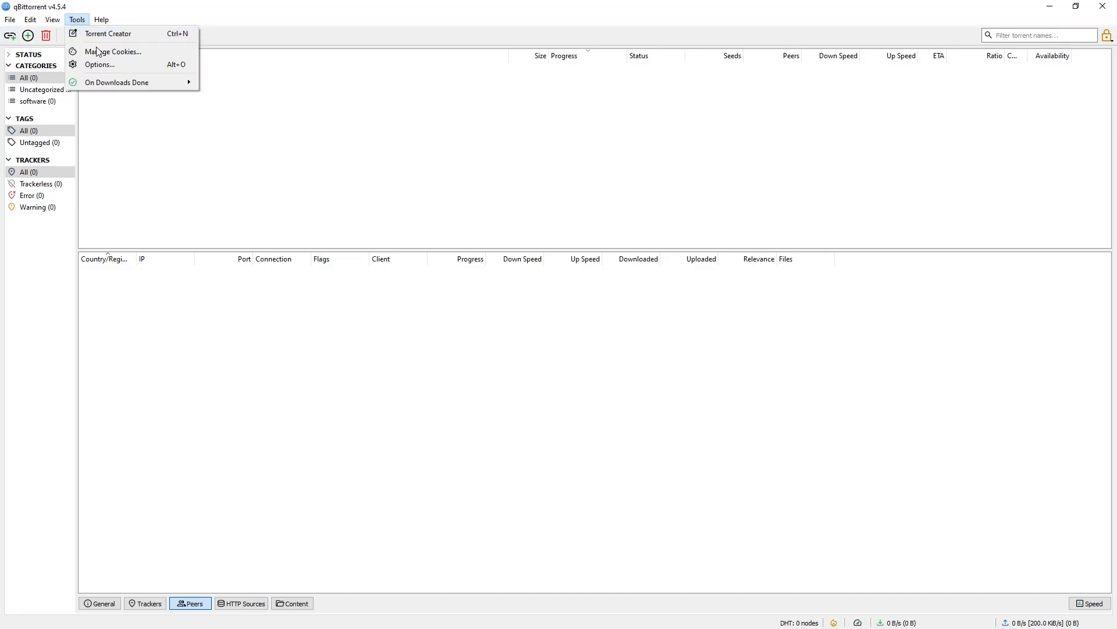
{"action": "left_click", "coordinate": [99, 64]}
{"action": "left_click", "coordinate": [431, 205]}
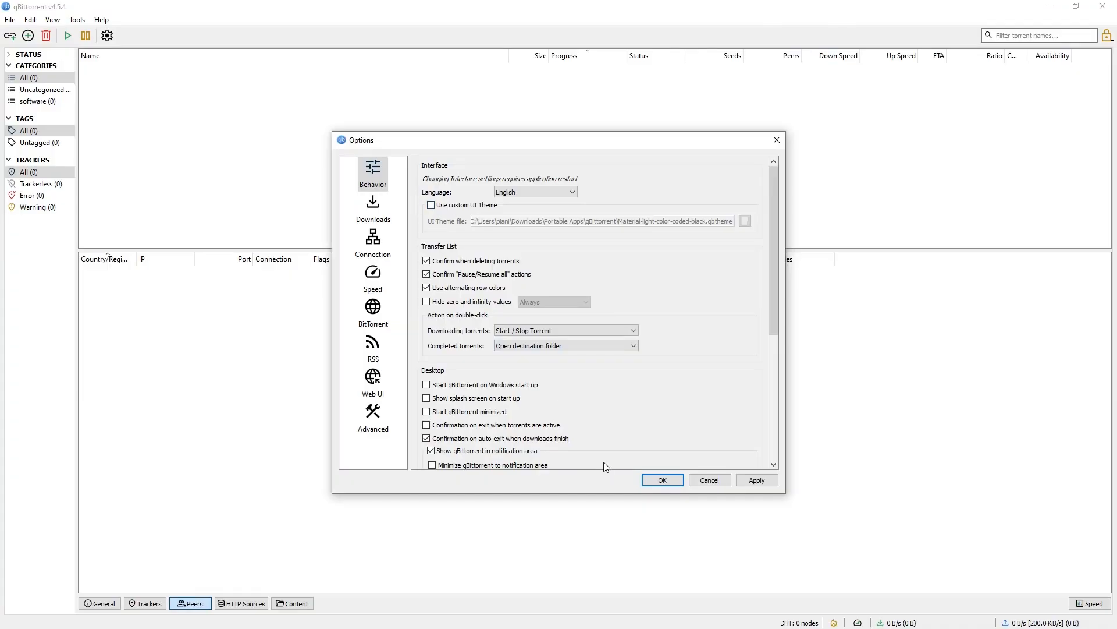
{"action": "left_click", "coordinate": [662, 479]}
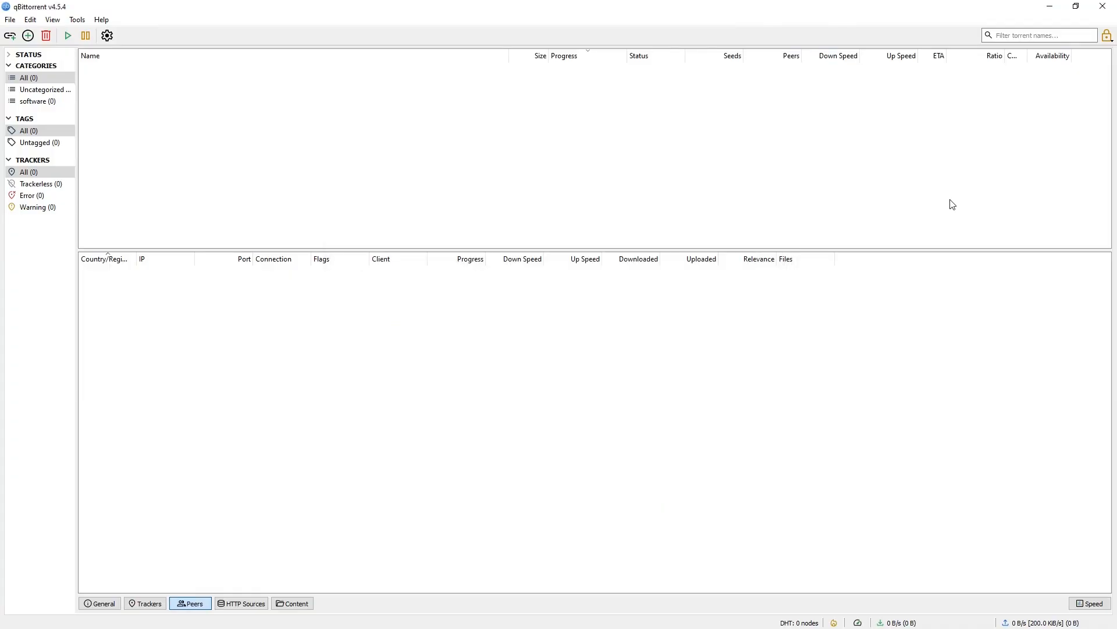
{"action": "left_click", "coordinate": [1103, 7]}
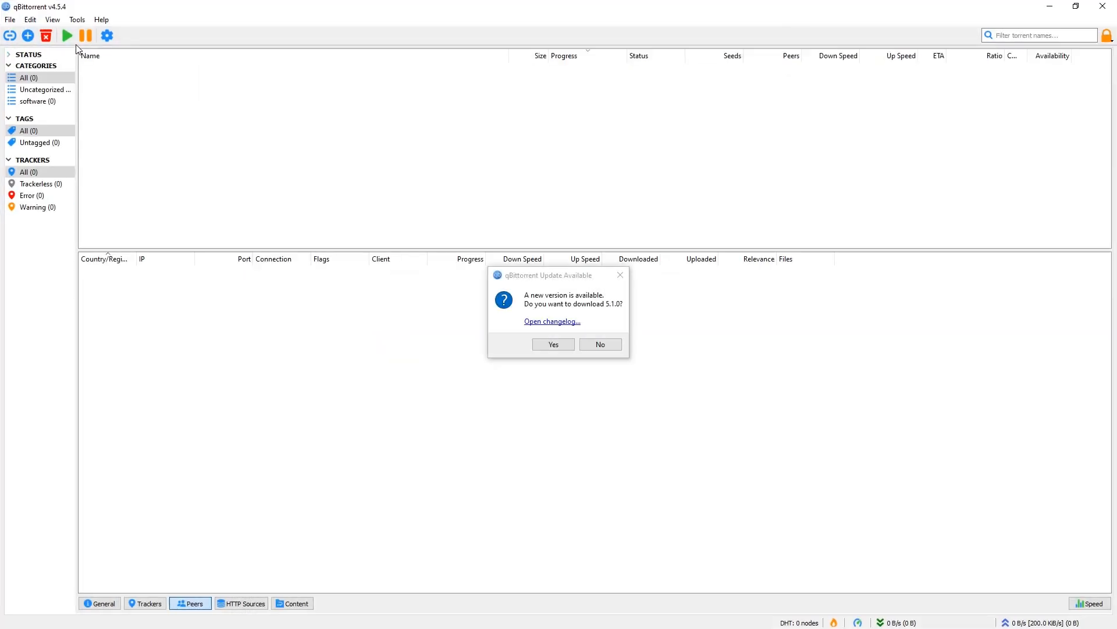
{"action": "left_click", "coordinate": [620, 275]}
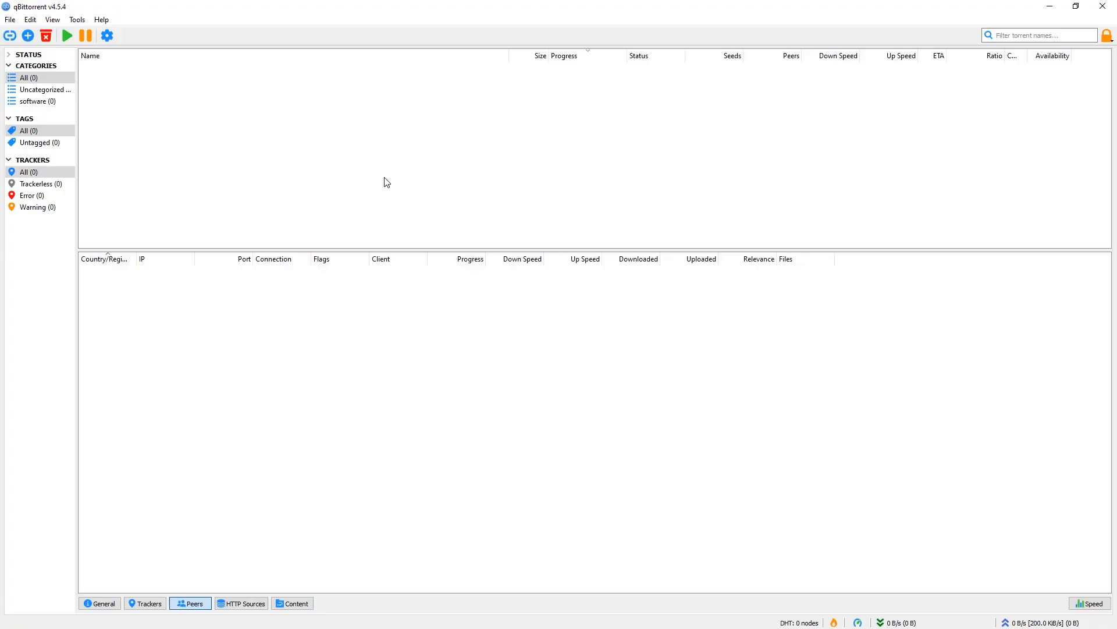
- Close the desktop qBittorrent, switch to the qBittorrent WebUI in the browser and open its options
{"action": "left_click", "coordinate": [1103, 6]}
{"action": "left_click", "coordinate": [379, 15]}
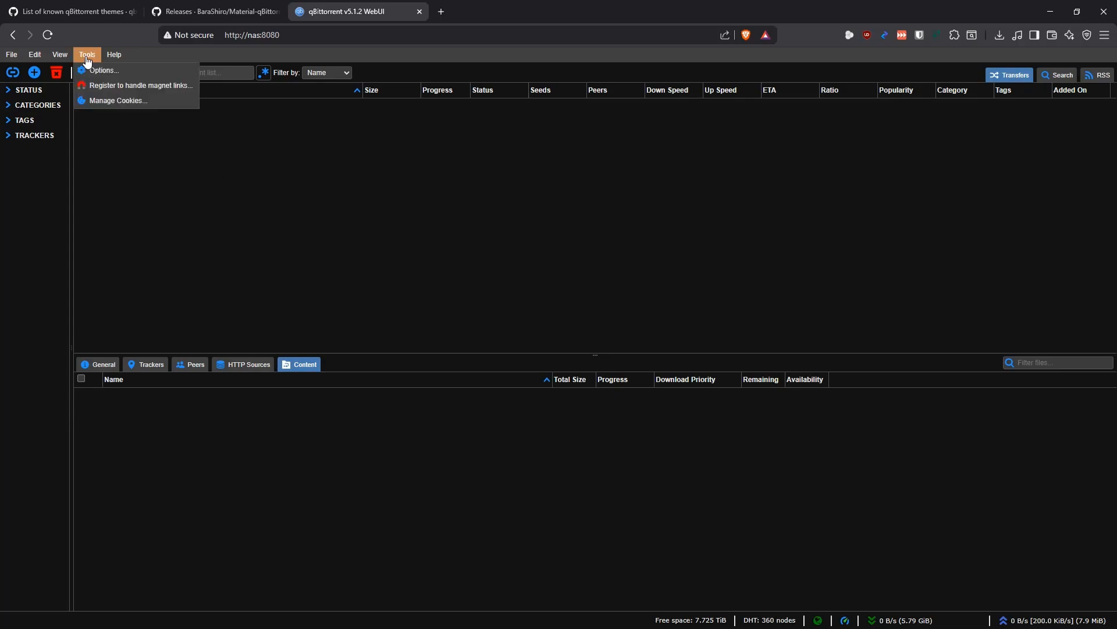
{"action": "mouse_move", "coordinate": [88, 55]}
{"action": "left_click", "coordinate": [97, 70]}
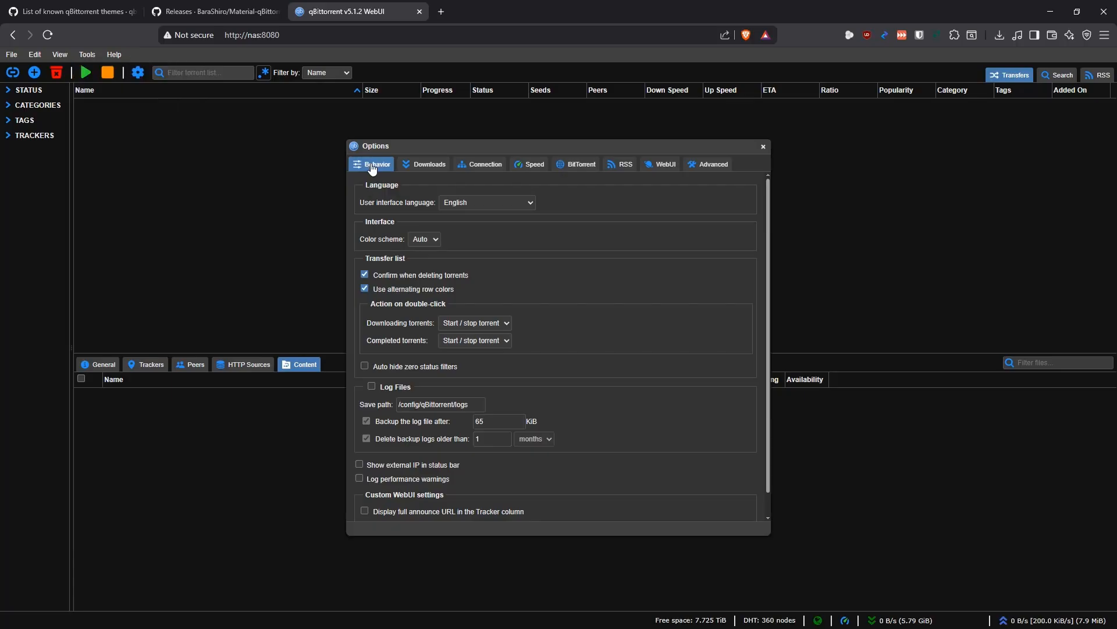
{"action": "left_click_drag", "start_coordinate": [434, 143], "coordinate": [254, 115]}
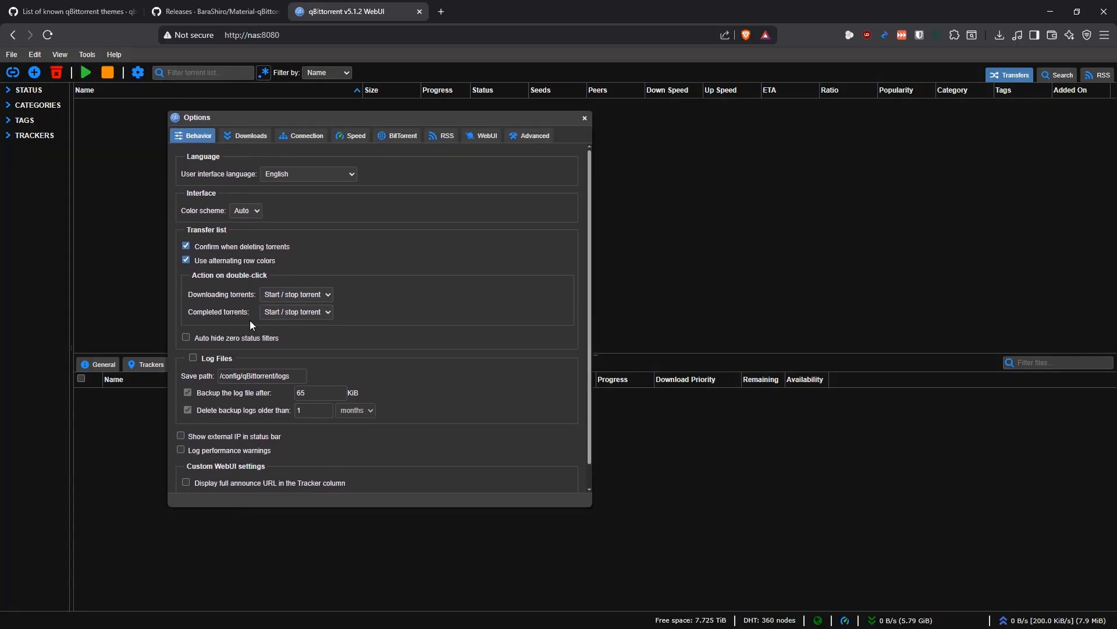
- Look through the WebUI's Behavior options, including the available color schemes
{"action": "scroll", "coordinate": [465, 343], "scroll_direction": "down", "scroll_amount": 1}
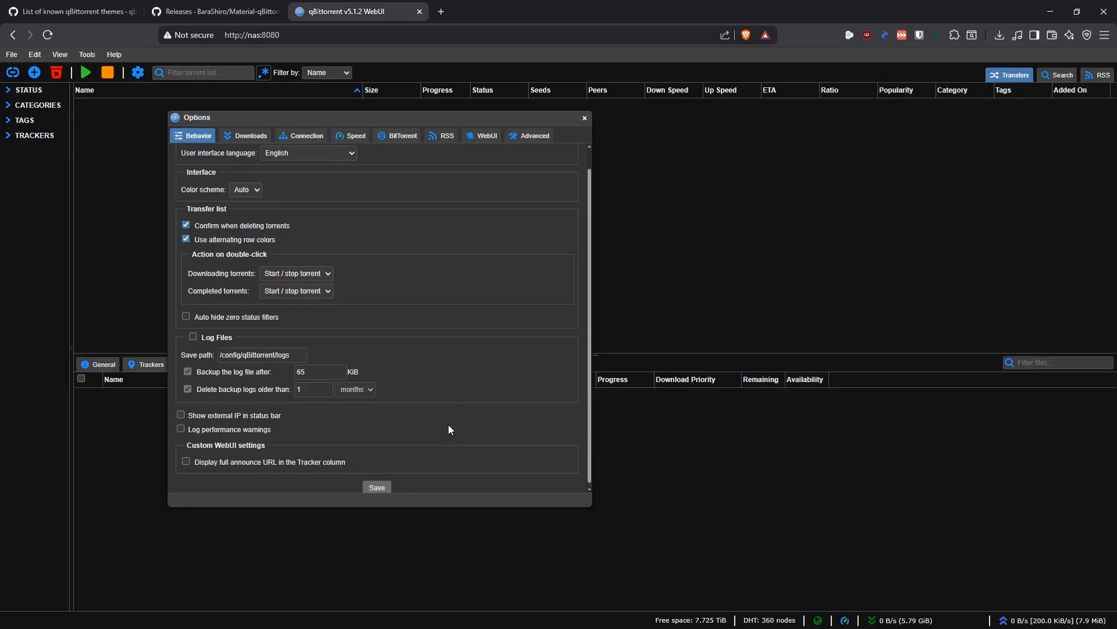
{"action": "scroll", "coordinate": [449, 430], "scroll_direction": "up", "scroll_amount": 1}
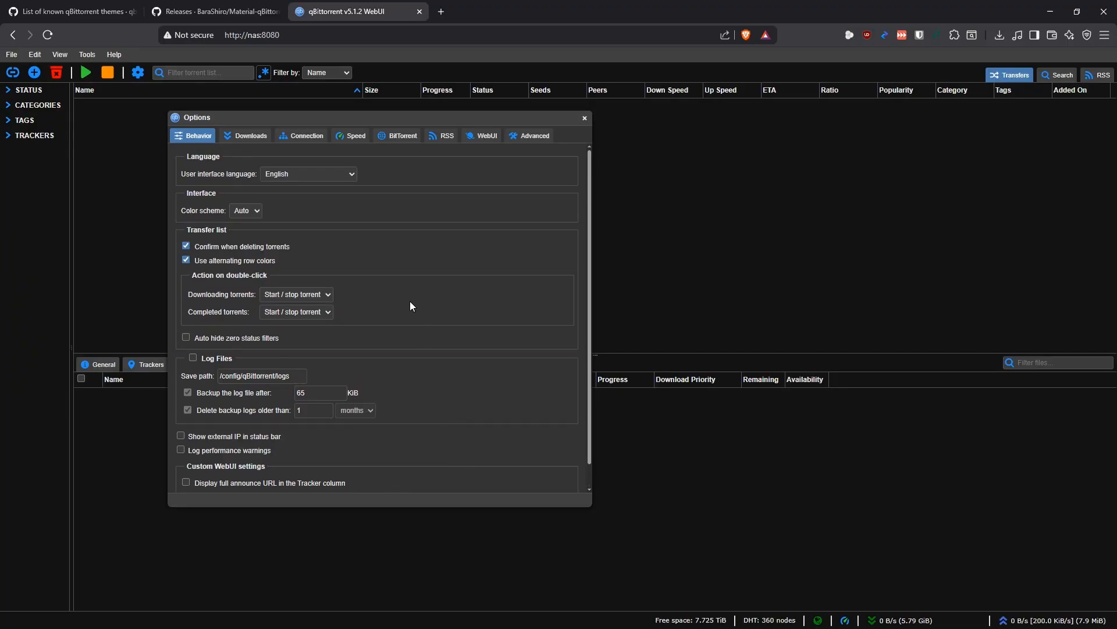
{"action": "left_click", "coordinate": [256, 211]}
{"action": "left_click", "coordinate": [282, 213]}
{"action": "scroll", "coordinate": [409, 257], "scroll_direction": "down", "scroll_amount": 1}
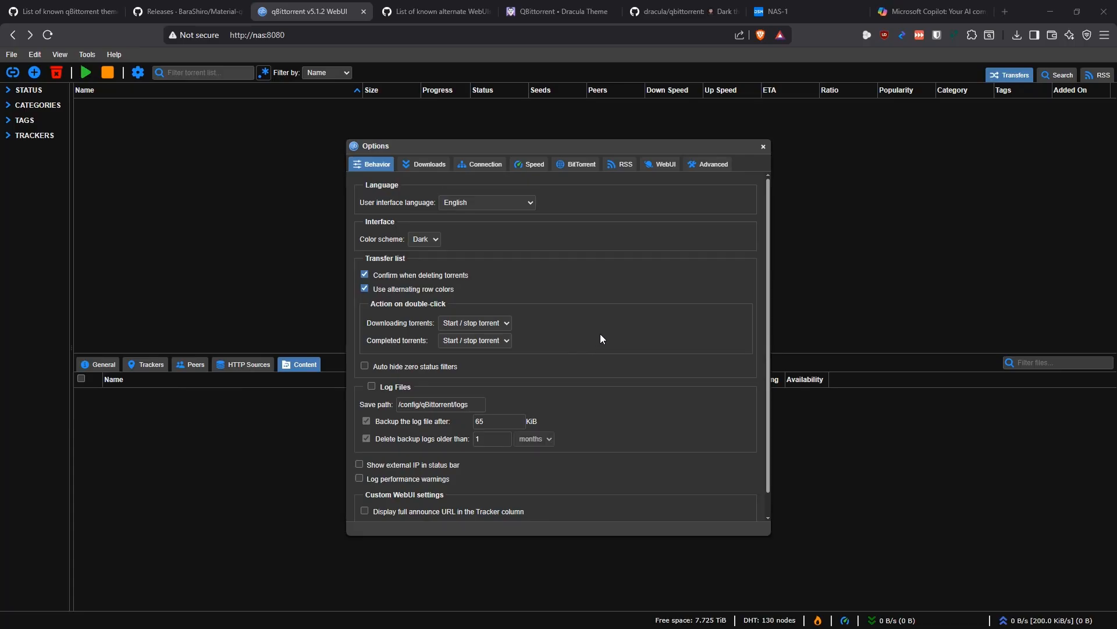
{"action": "scroll", "coordinate": [601, 339], "scroll_direction": "down", "scroll_amount": 1}
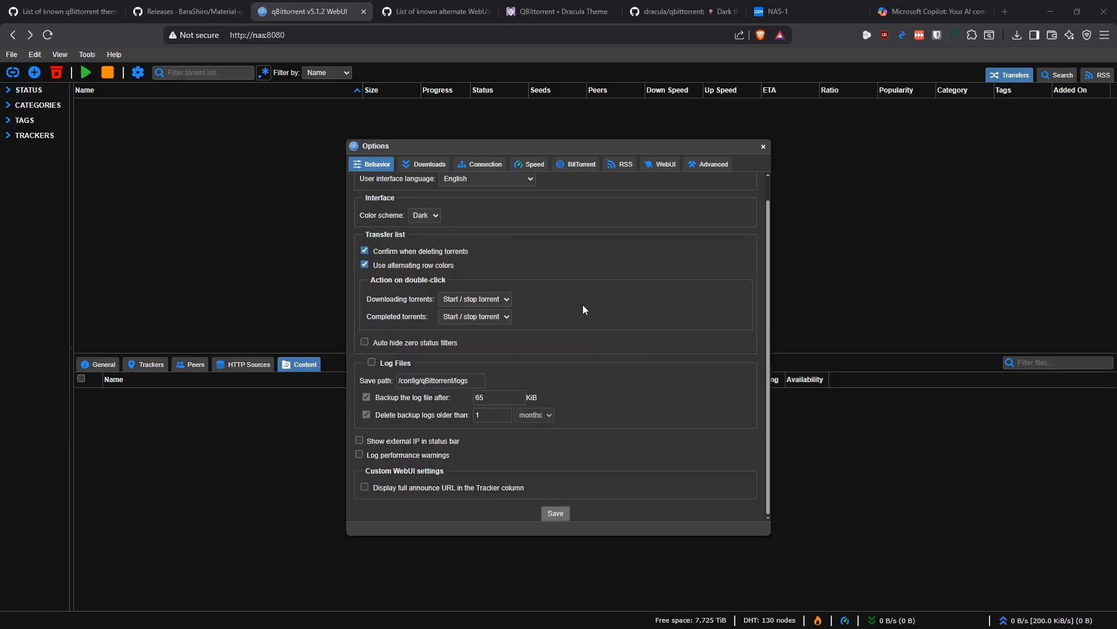
{"action": "scroll", "coordinate": [584, 305], "scroll_direction": "up", "scroll_amount": 1}
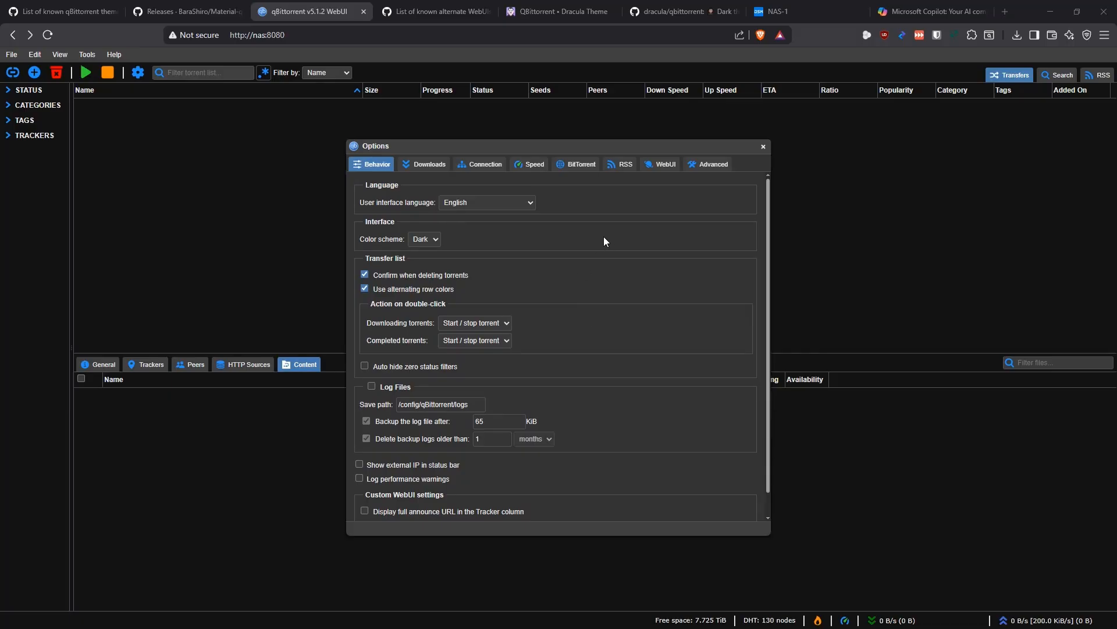
- Clear the files location of the alternative WebUI in the WebUI options
{"action": "left_click", "coordinate": [661, 164]}
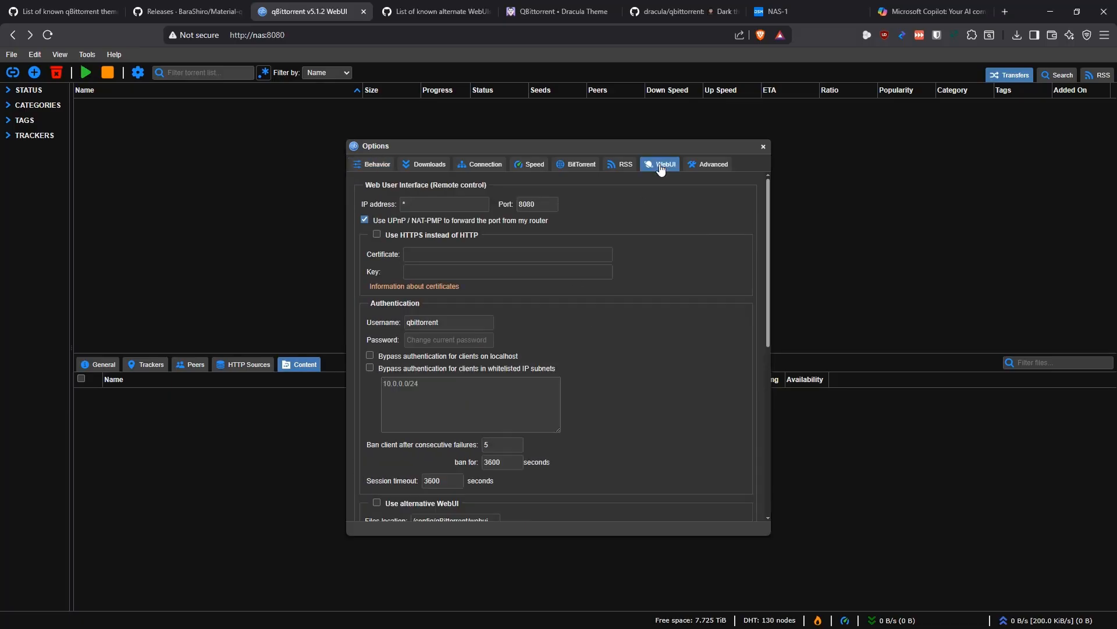
{"action": "scroll", "coordinate": [562, 299], "scroll_direction": "down", "scroll_amount": 5}
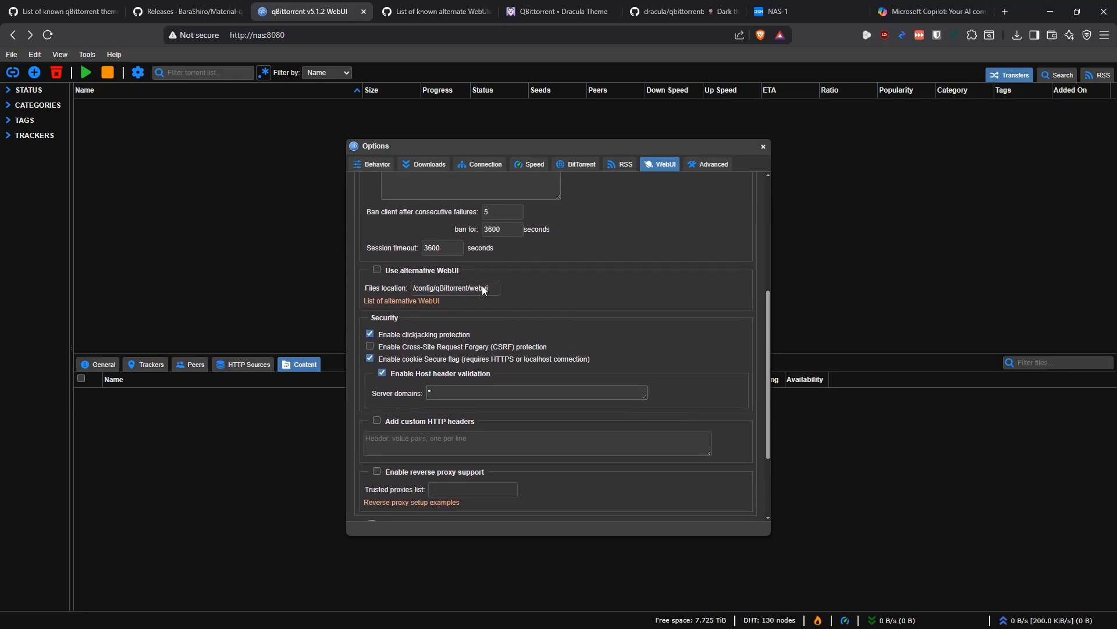
{"action": "left_click", "coordinate": [376, 270]}
{"action": "triple_click", "coordinate": [452, 287]}
{"action": "key", "text": "BackSpace"}
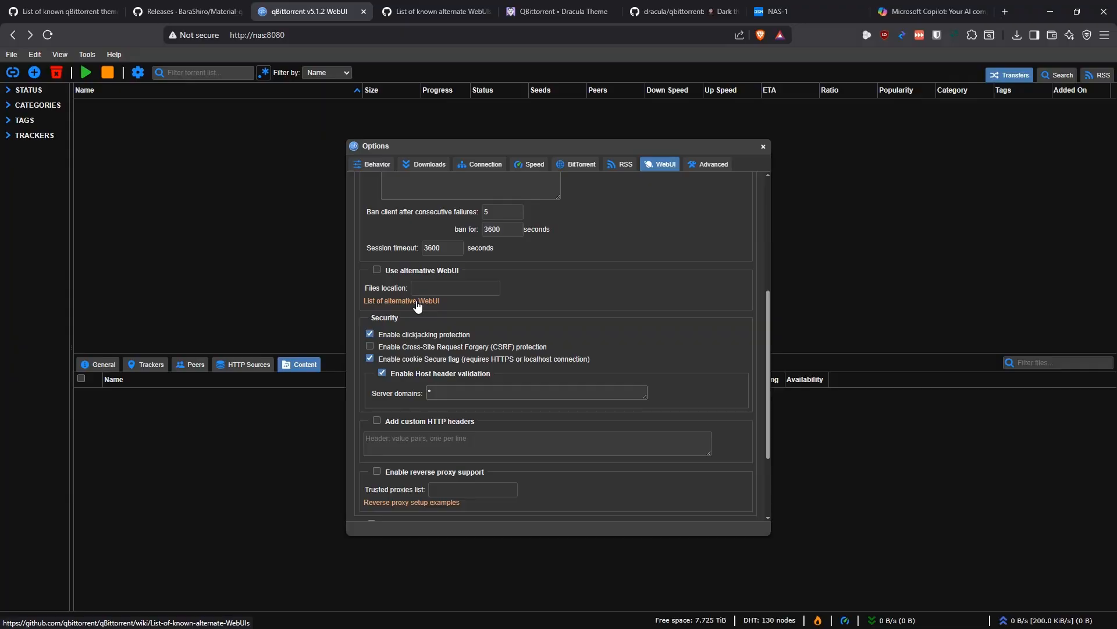
- Open the wiki's list of known alternate WebUIs and read its information note on official support and the custom projects
{"action": "left_click", "coordinate": [439, 12]}
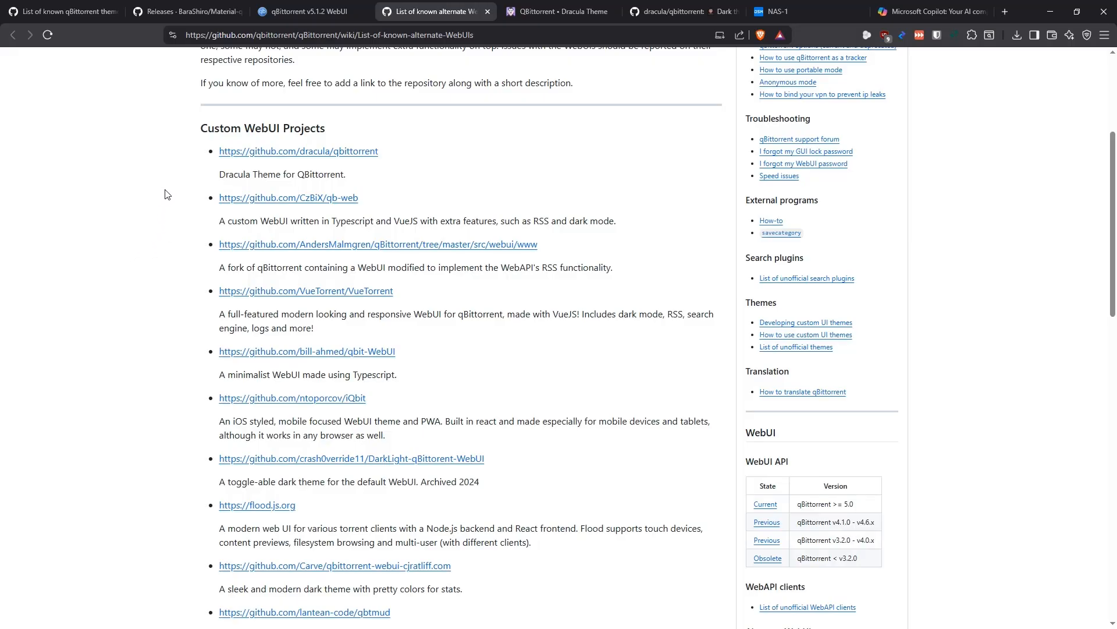
{"action": "scroll", "coordinate": [168, 199], "scroll_direction": "up", "scroll_amount": 3}
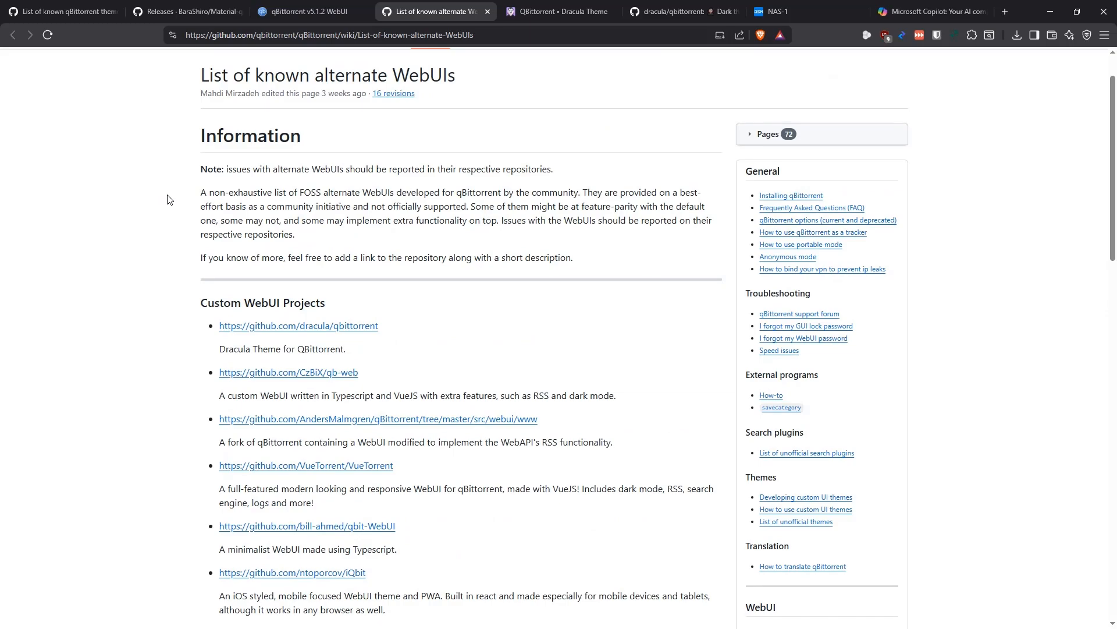
{"action": "left_click_drag", "start_coordinate": [265, 206], "coordinate": [353, 207]}
{"action": "left_click_drag", "start_coordinate": [468, 207], "coordinate": [368, 205]}
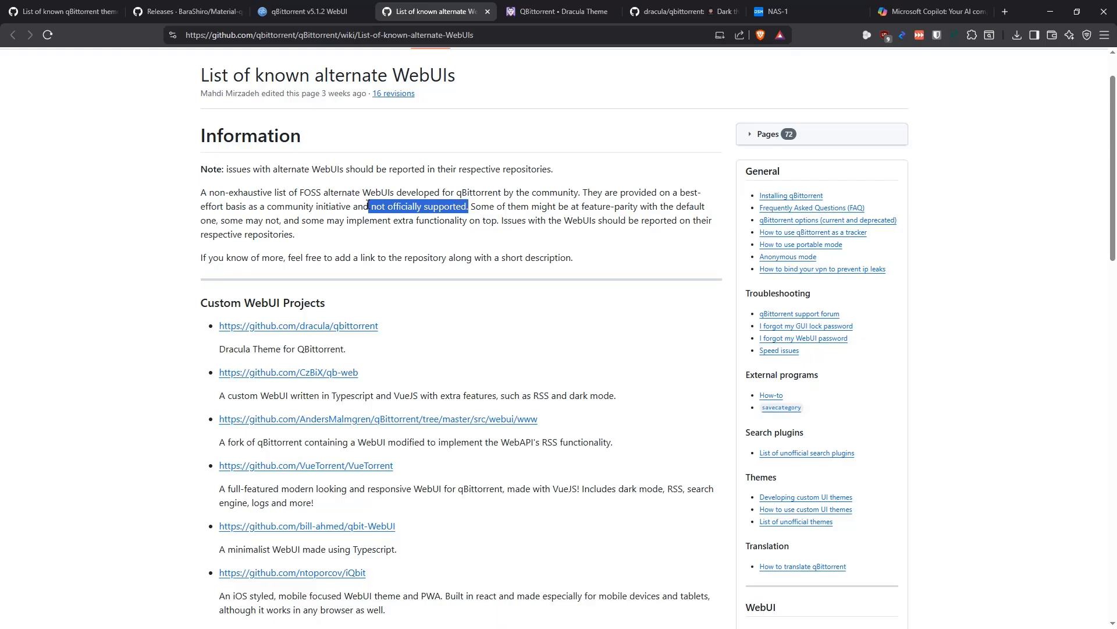
{"action": "left_click", "coordinate": [493, 207]}
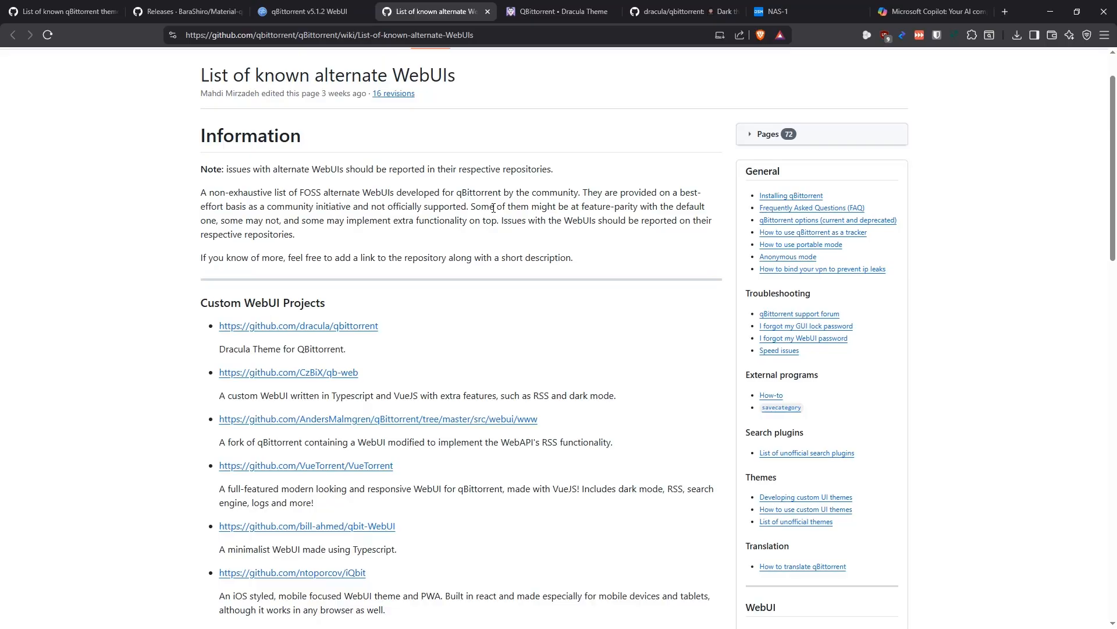
{"action": "scroll", "coordinate": [509, 209], "scroll_direction": "down", "scroll_amount": 1}
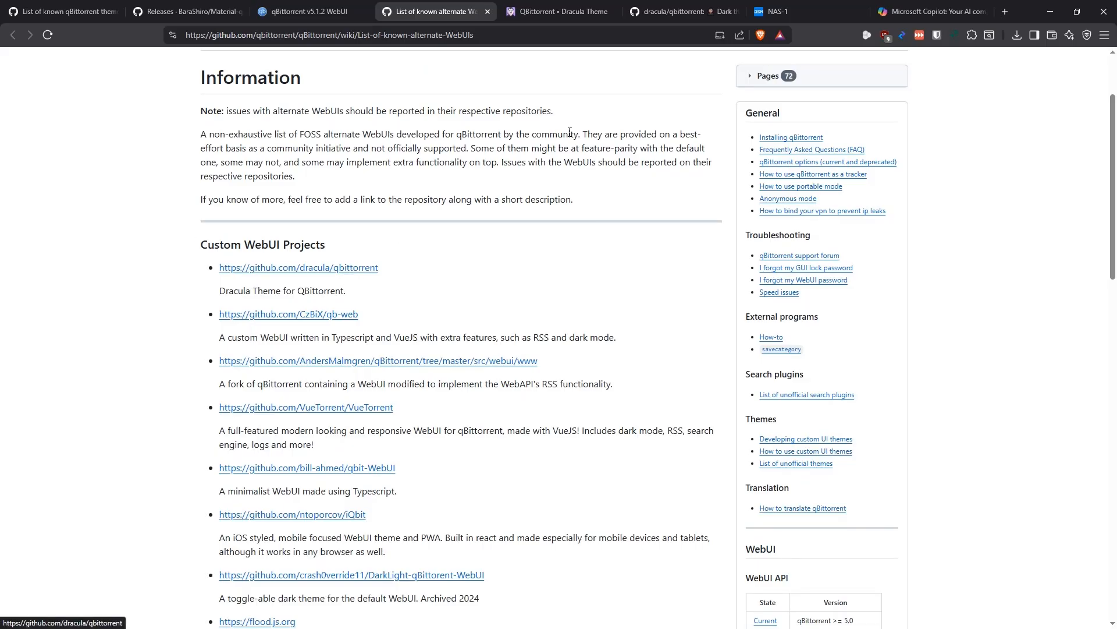
- Examine the dracula/qbittorrent GitHub repository, including its files and the README's application and WebUI previews
{"action": "left_click", "coordinate": [667, 12]}
{"action": "scroll", "coordinate": [150, 324], "scroll_direction": "up", "scroll_amount": 6}
{"action": "scroll", "coordinate": [133, 321], "scroll_direction": "down", "scroll_amount": 5}
{"action": "scroll", "coordinate": [137, 318], "scroll_direction": "down", "scroll_amount": 2}
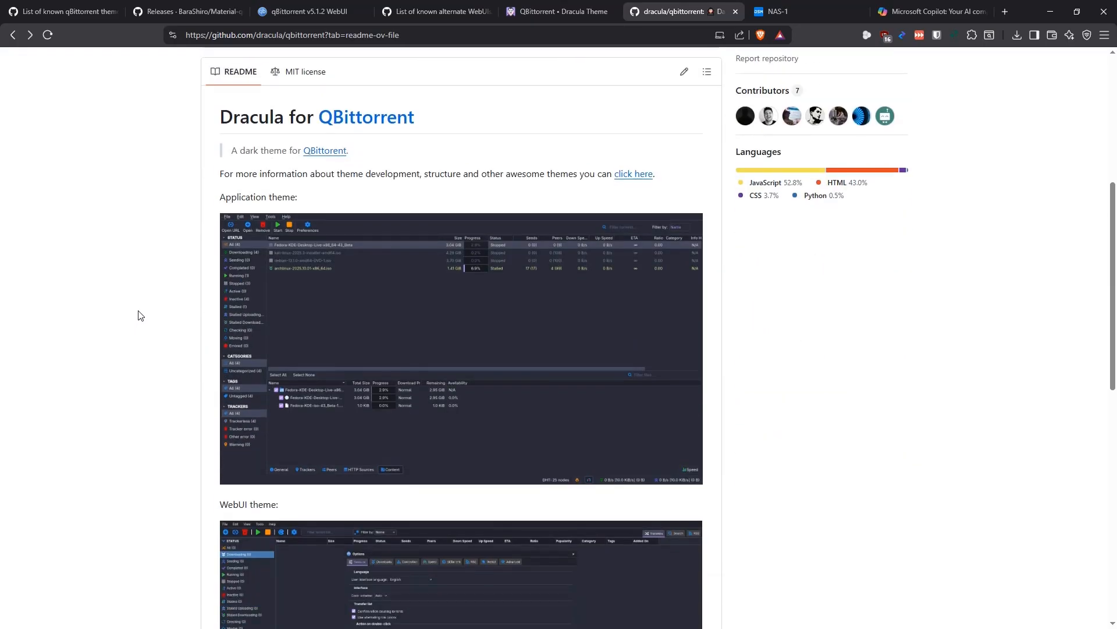
{"action": "scroll", "coordinate": [192, 290], "scroll_direction": "up", "scroll_amount": 6}
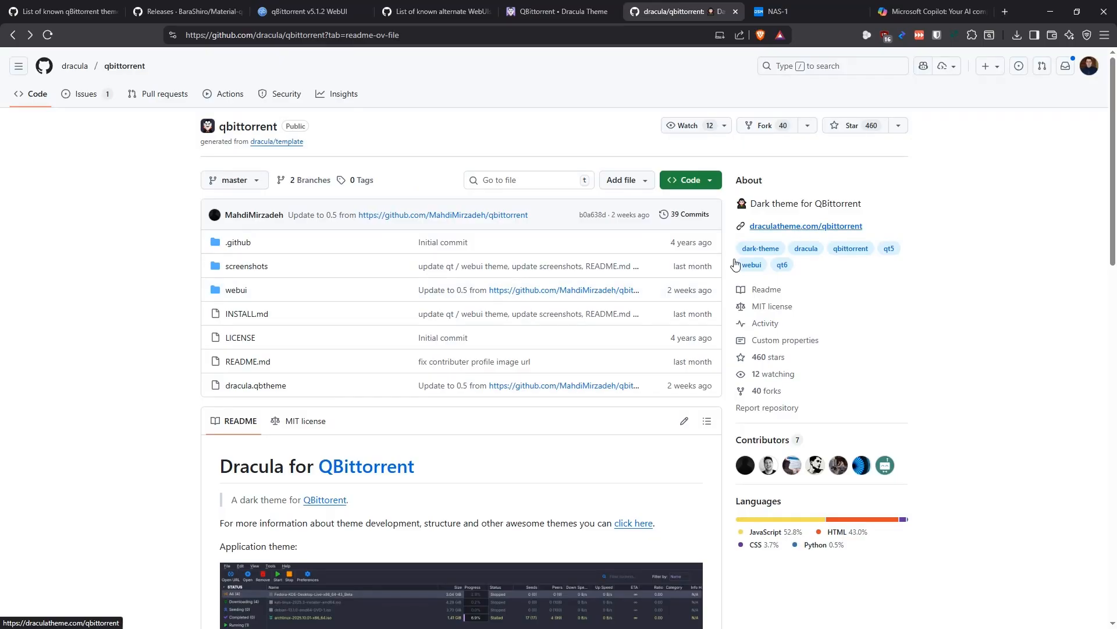
{"action": "scroll", "coordinate": [114, 338], "scroll_direction": "down", "scroll_amount": 3}
- Read the WebUI Theme (Server) instructions on the Dracula Theme site and highlight the repository clone command
{"action": "left_click", "coordinate": [552, 18]}
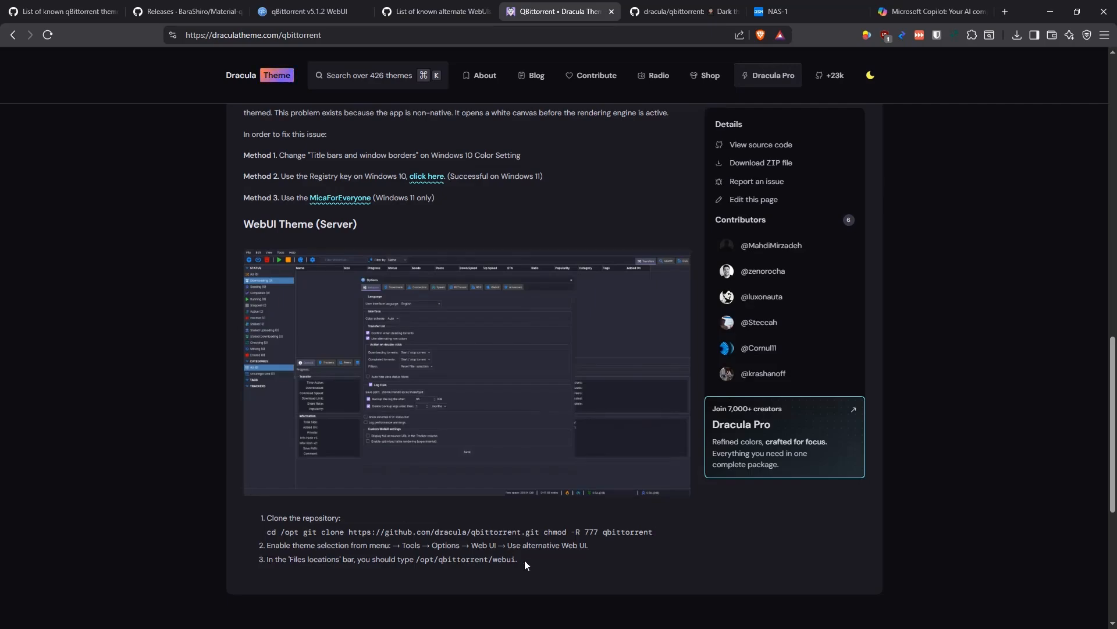
{"action": "left_click_drag", "start_coordinate": [240, 225], "coordinate": [357, 226]}
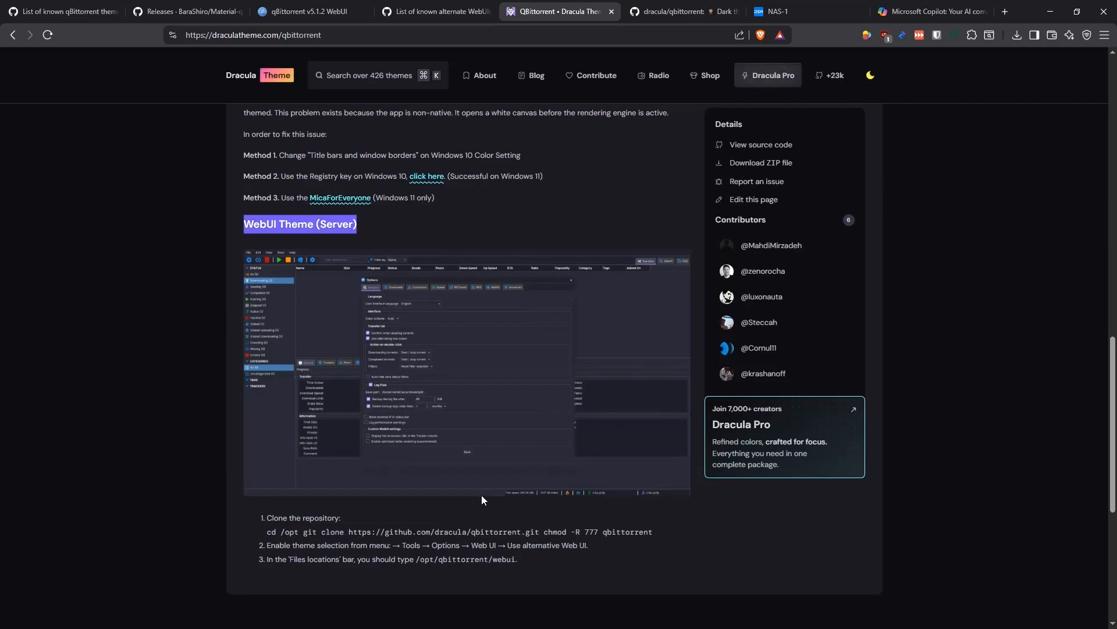
{"action": "left_click", "coordinate": [549, 573], "text": "shift"}
{"action": "left_click", "coordinate": [539, 547]}
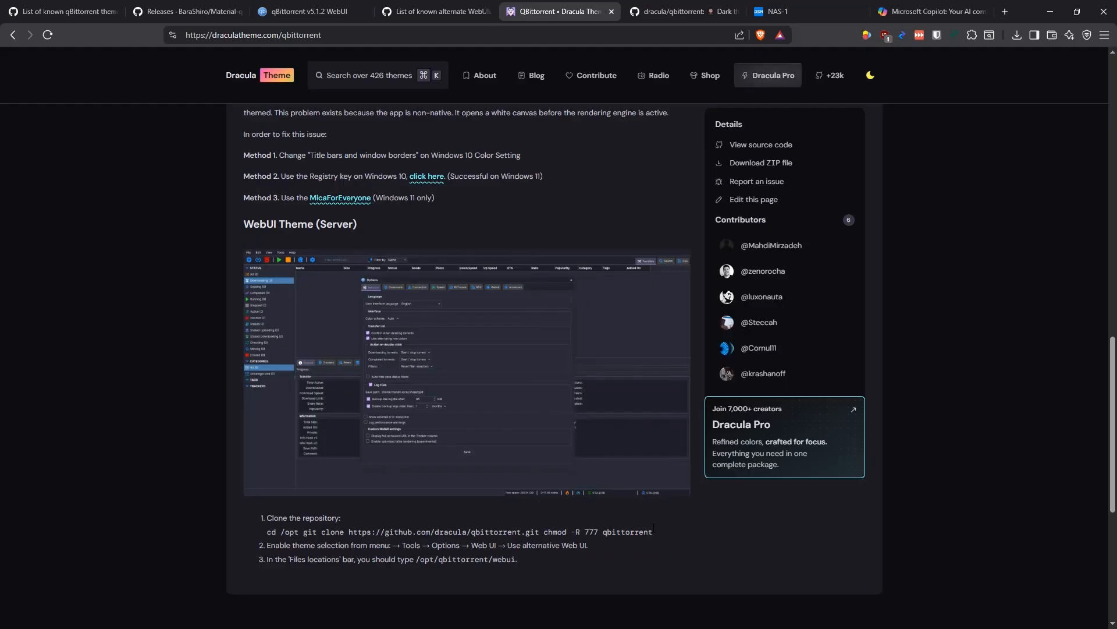
{"action": "left_click_drag", "start_coordinate": [654, 532], "coordinate": [266, 531]}
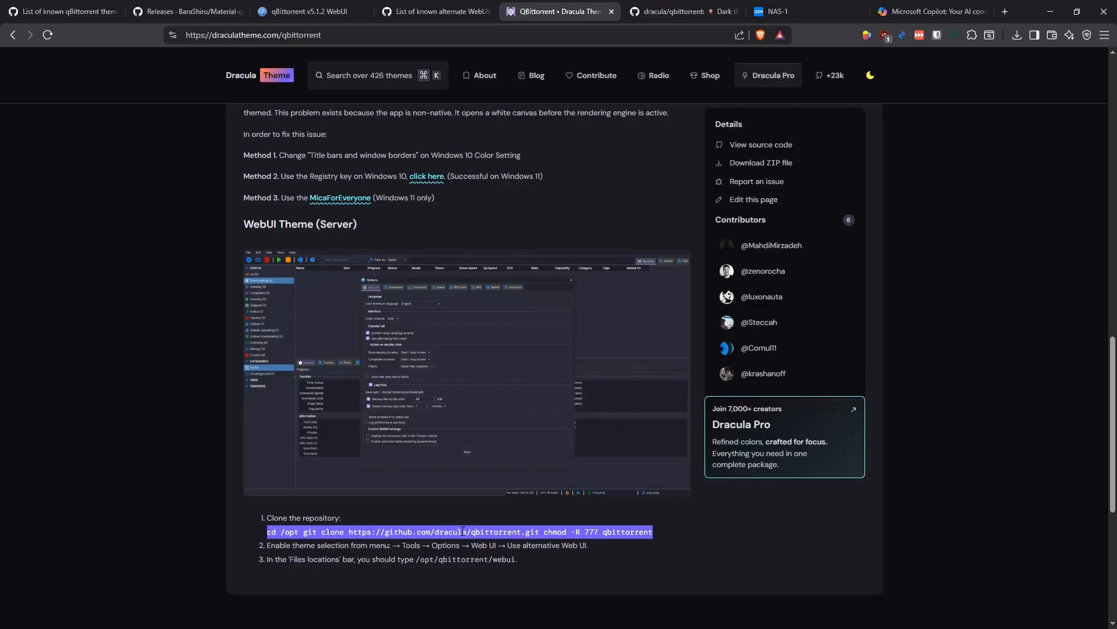
- Show the clone and ZIP download options of the dracula/qbittorrent repository and dismiss them without downloading
{"action": "key", "text": "ctrl+Tab"}
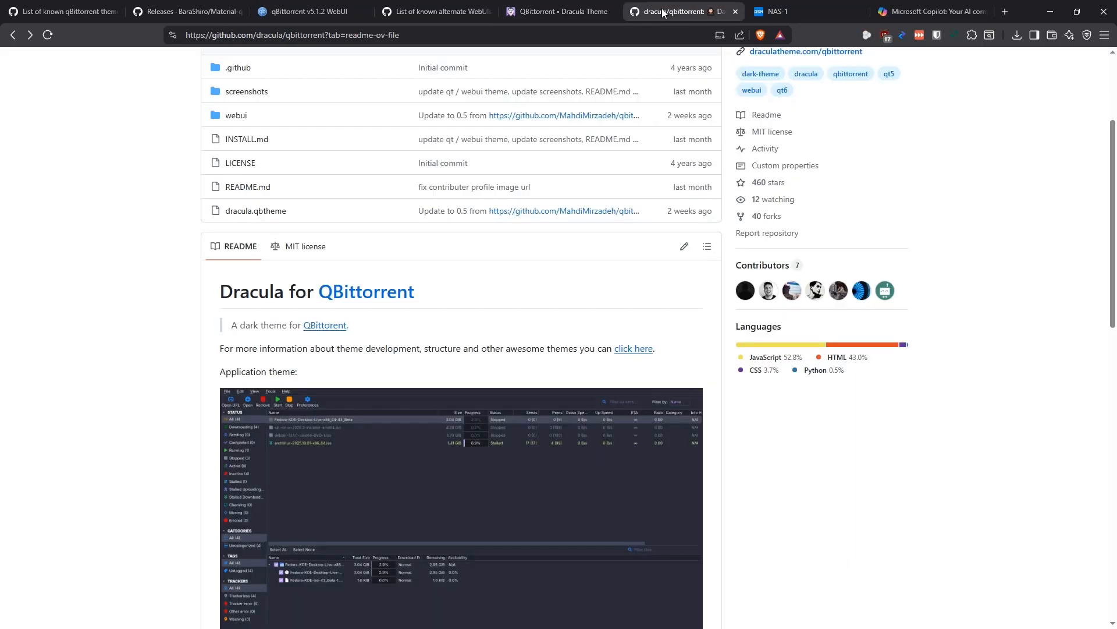
{"action": "scroll", "coordinate": [553, 256], "scroll_direction": "up", "scroll_amount": 3}
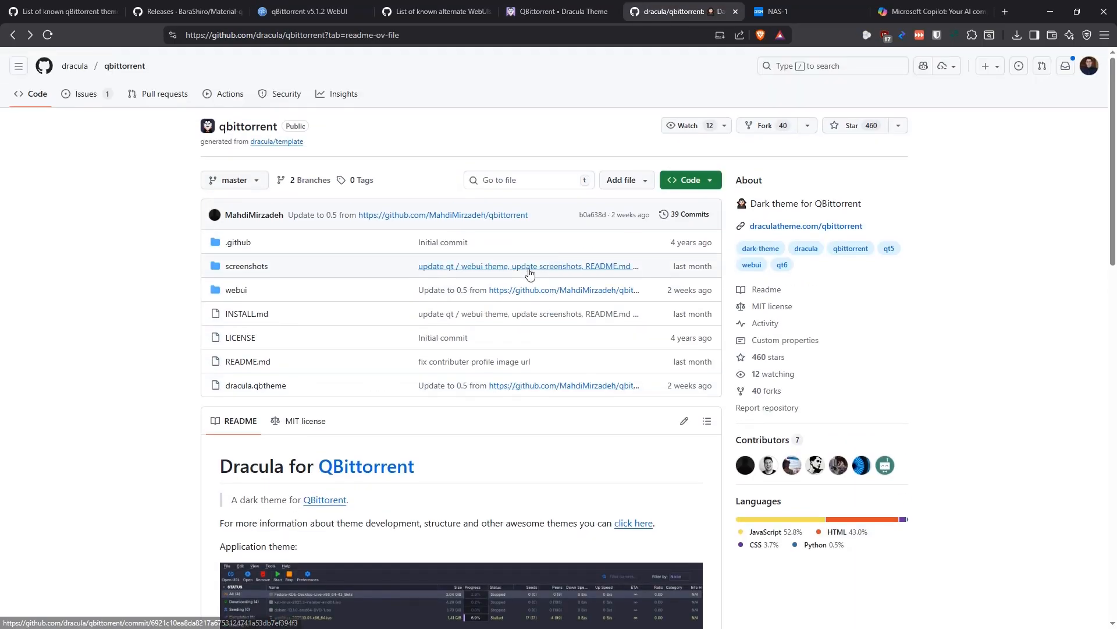
{"action": "left_click", "coordinate": [691, 180]}
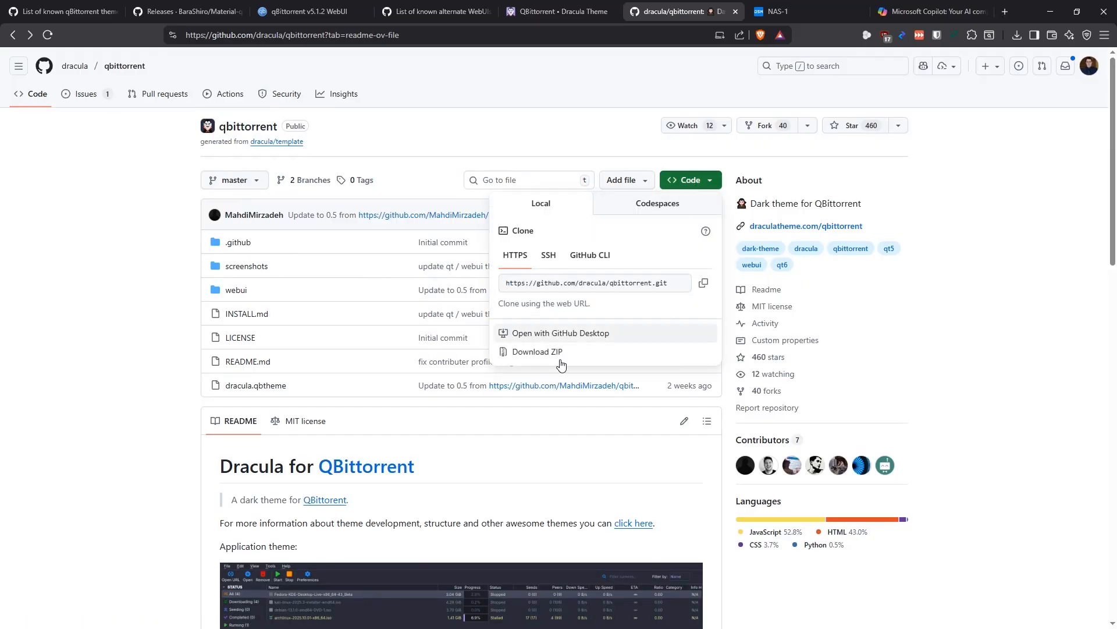
{"action": "left_click", "coordinate": [129, 355]}
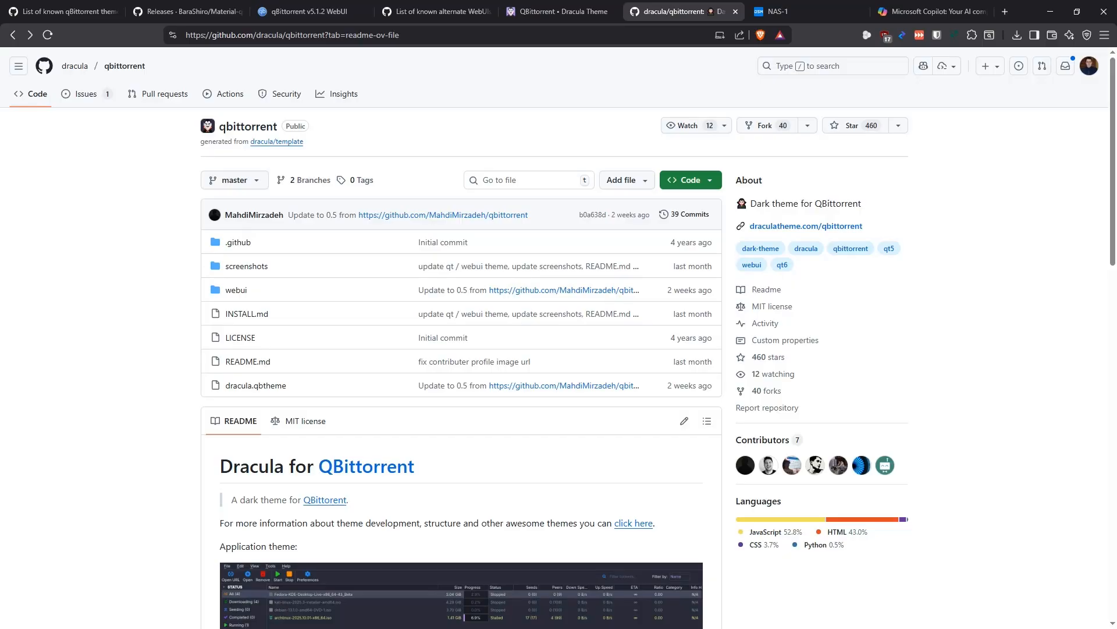
- Browse into qbittorrent-master.zip in the NAS container's qBittorrent folder and show the copy option for its webui folder
{"action": "left_click_drag", "start_coordinate": [0, 185], "coordinate": [414, 83]}
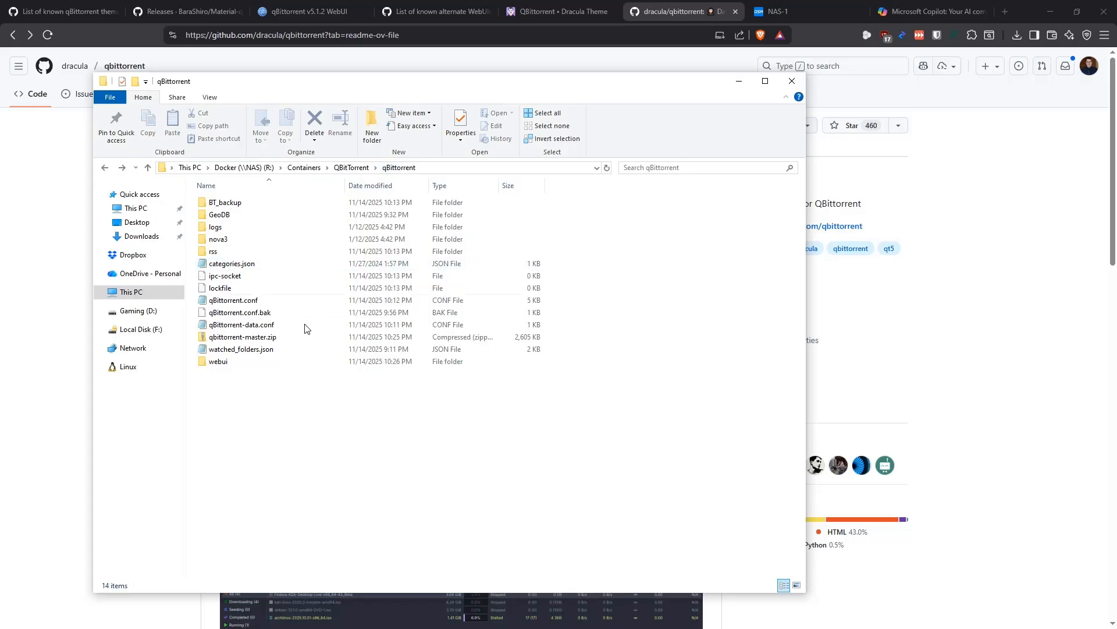
{"action": "left_click", "coordinate": [255, 342]}
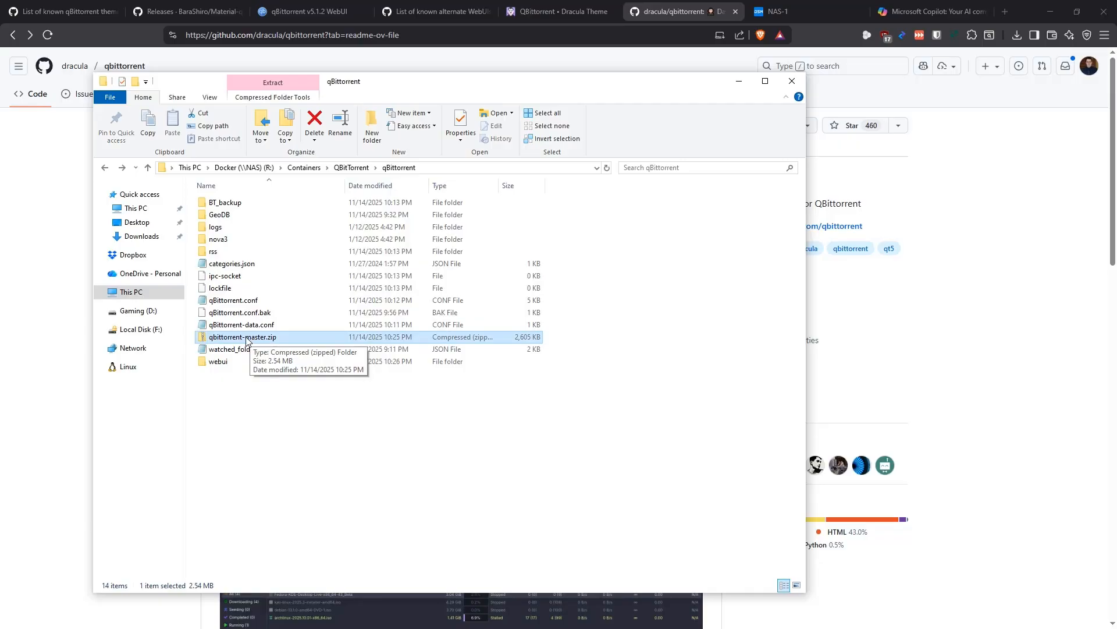
{"action": "double_click", "coordinate": [247, 339]}
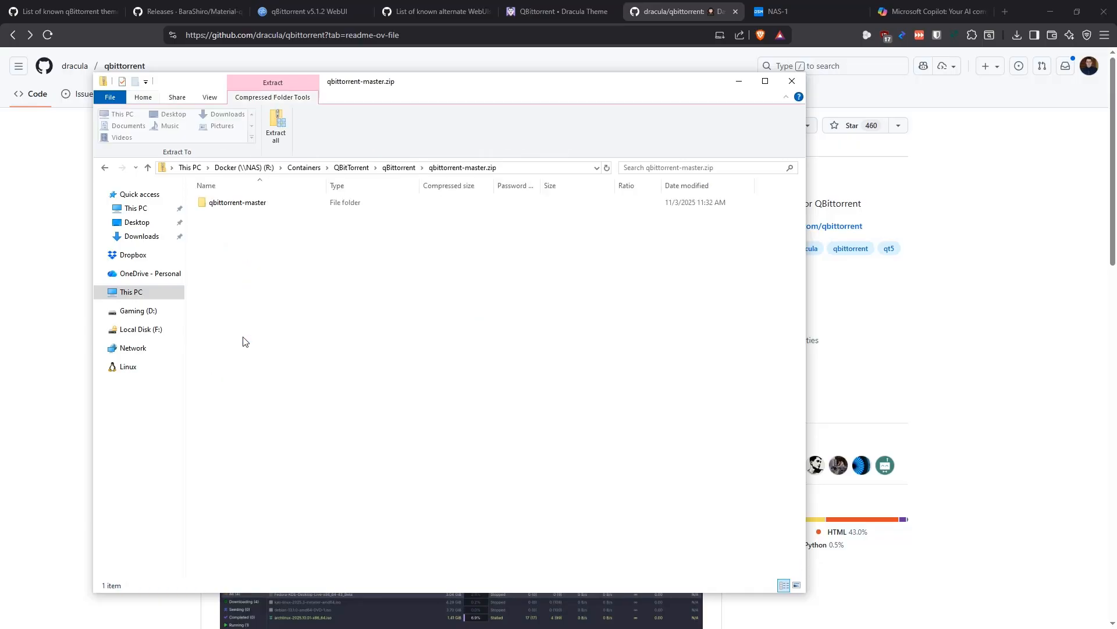
{"action": "double_click", "coordinate": [240, 205]}
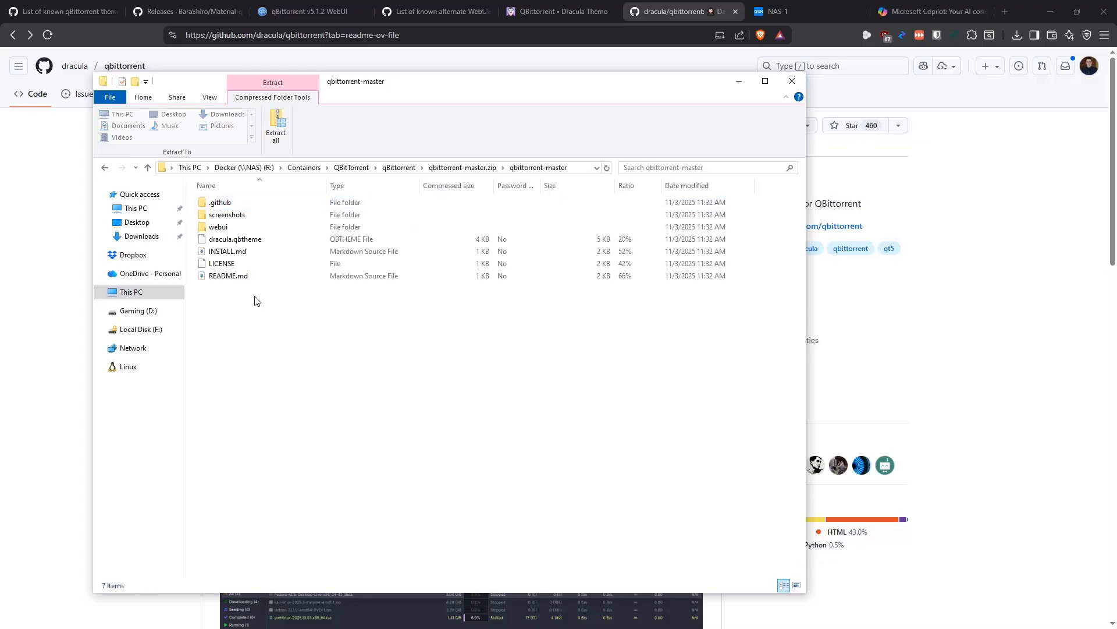
{"action": "left_click", "coordinate": [220, 227]}
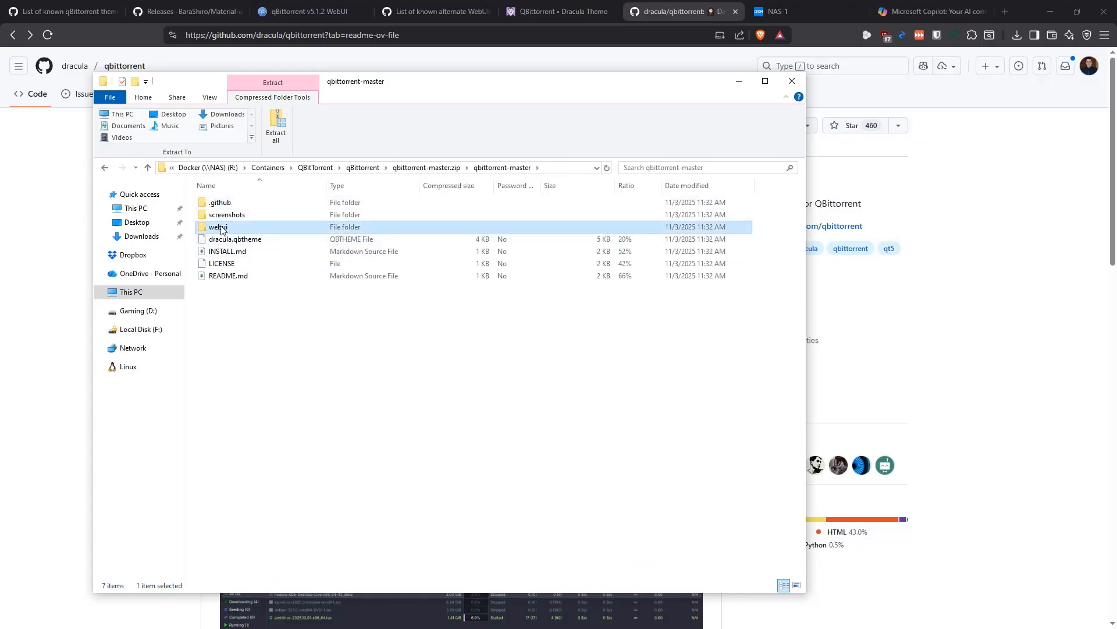
{"action": "right_click", "coordinate": [227, 229]}
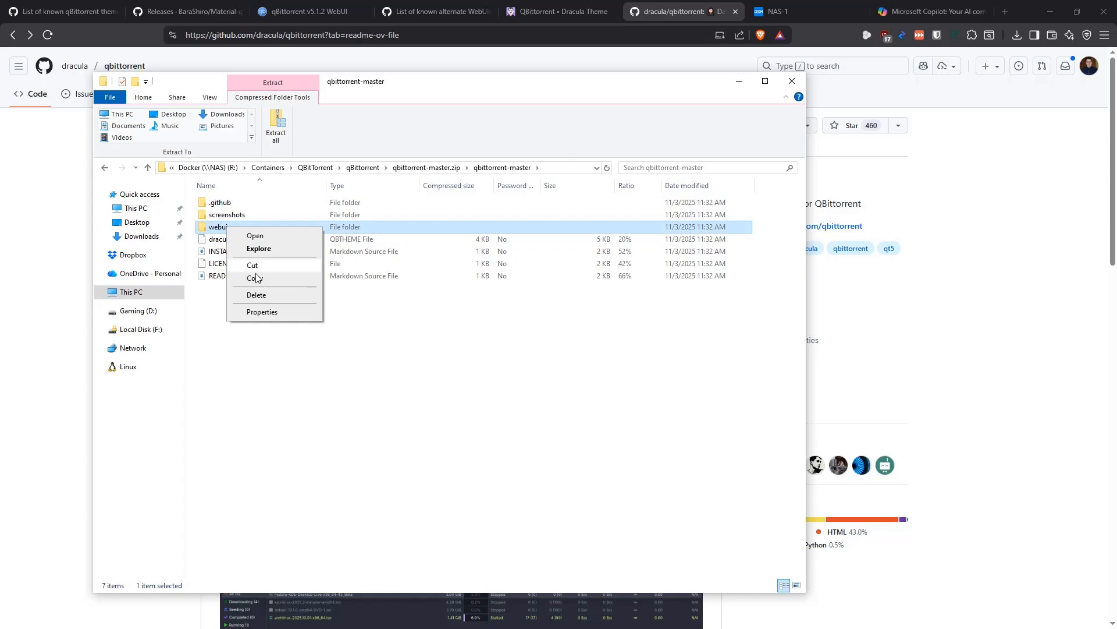
{"action": "key", "text": "Escape"}
- Return to the NAS container's qBittorrent folder and show where the webui folder would be pasted, without pasting it
{"action": "left_click", "coordinate": [106, 169]}
{"action": "left_click", "coordinate": [106, 168]}
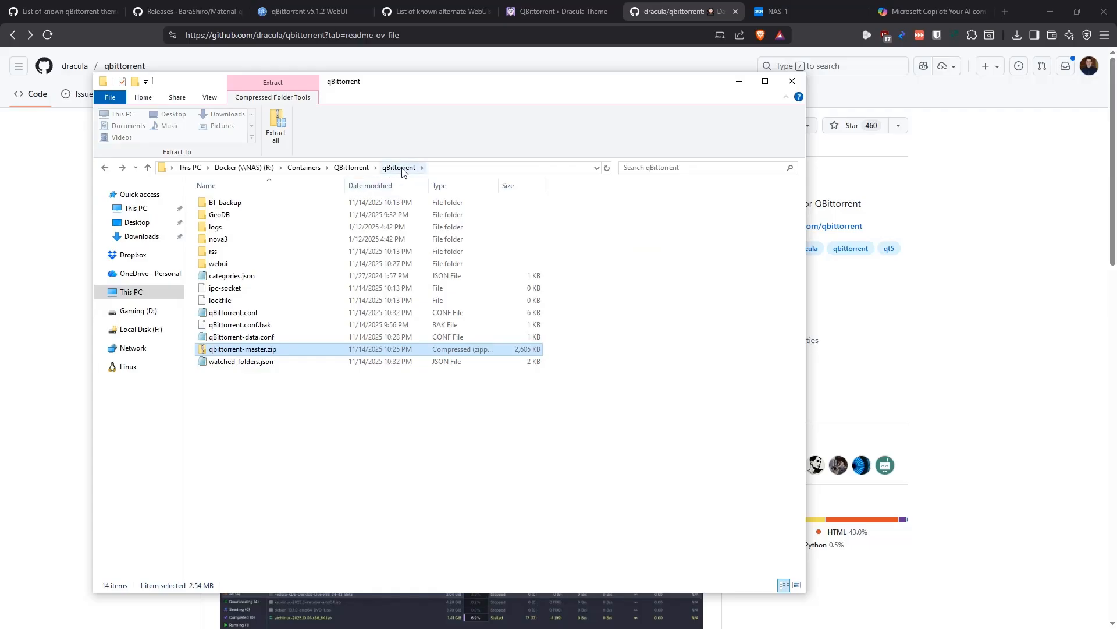
{"action": "left_click", "coordinate": [221, 265]}
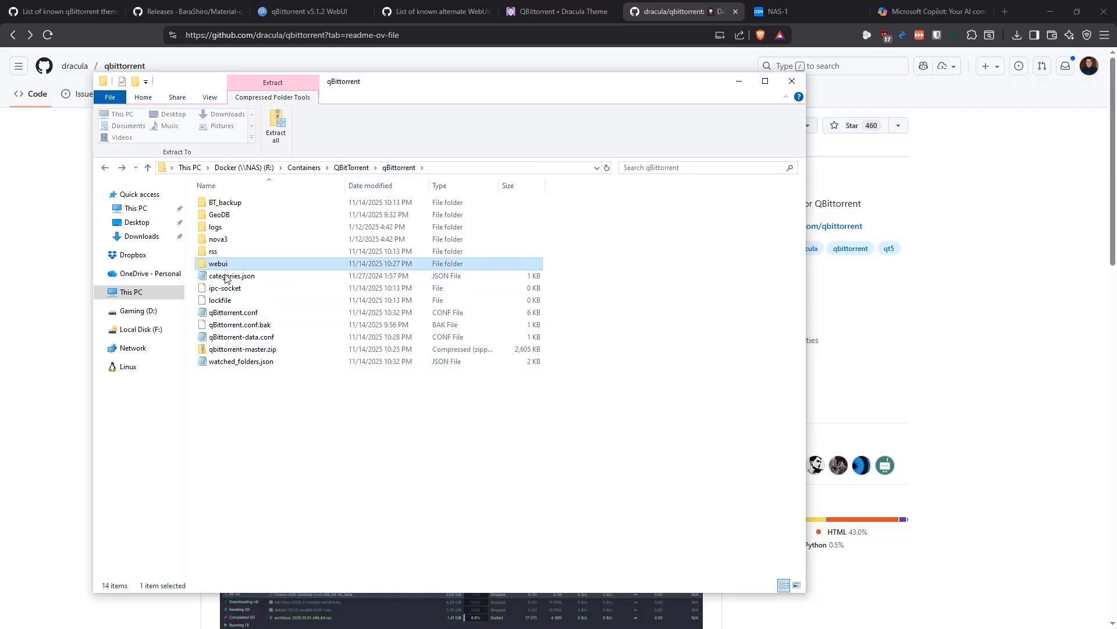
{"action": "right_click", "coordinate": [251, 400]}
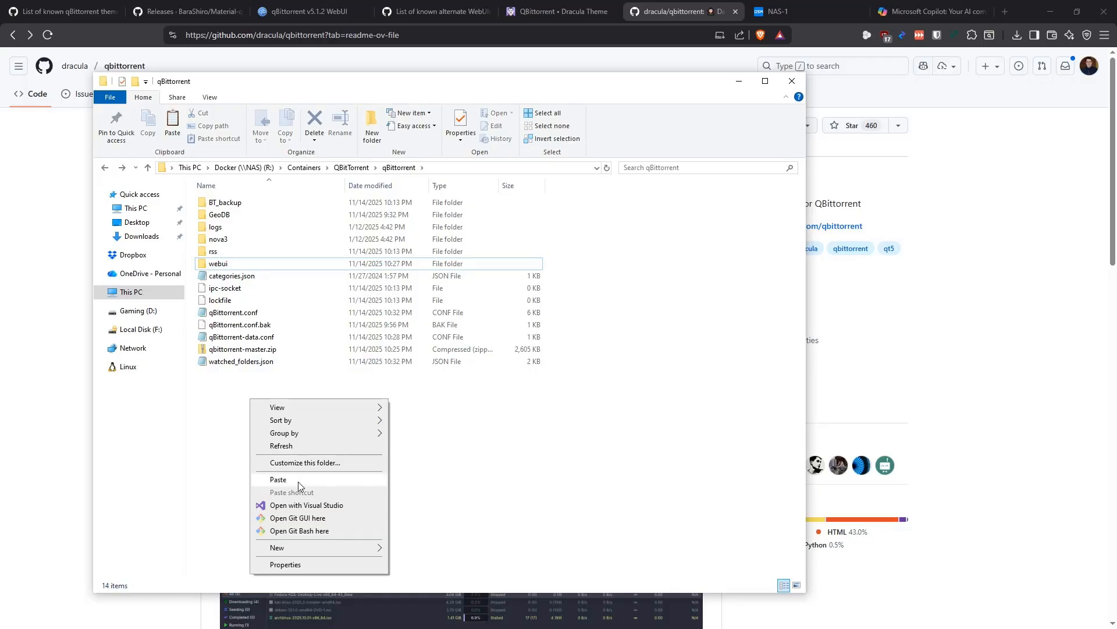
{"action": "left_click", "coordinate": [276, 380]}
- Inspect the contents of the webui folder and go back to the qBittorrent folder
{"action": "left_click", "coordinate": [223, 265]}
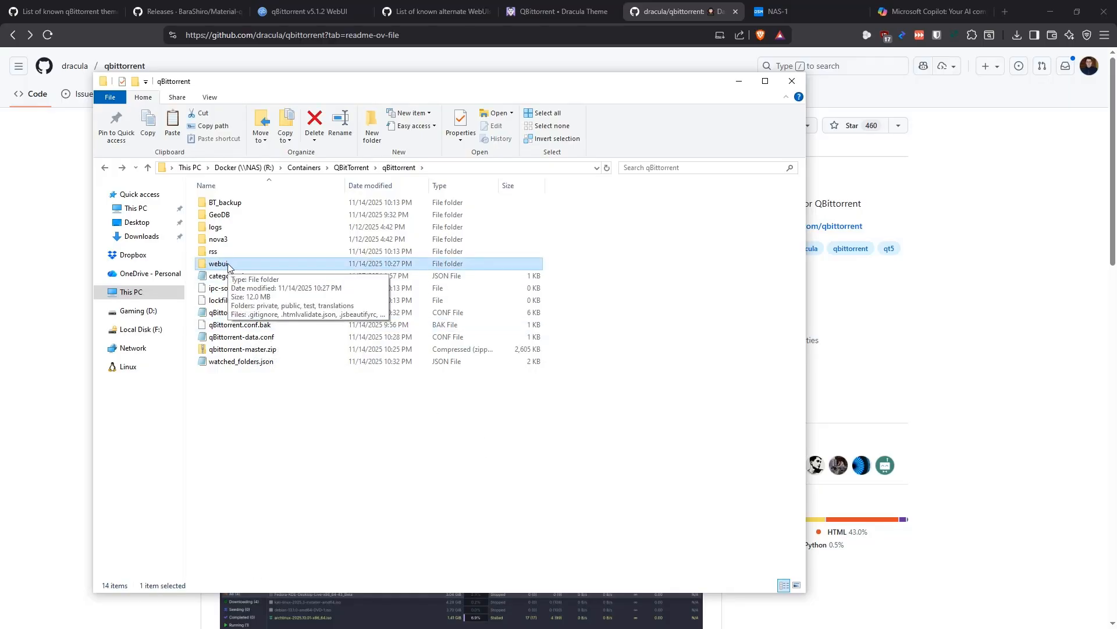
{"action": "double_click", "coordinate": [220, 264]}
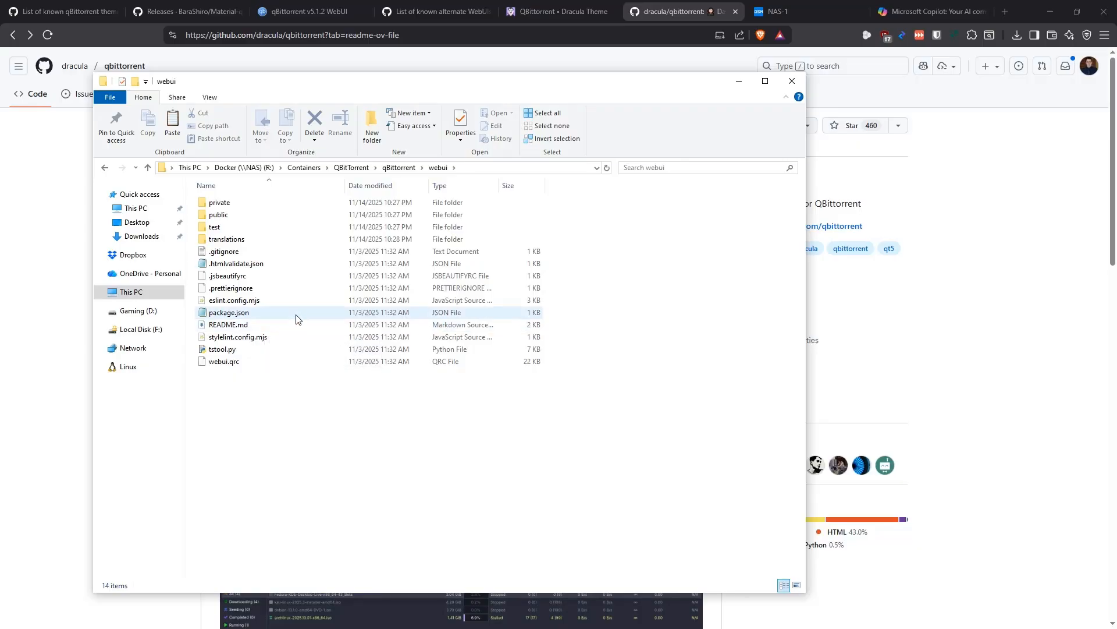
{"action": "left_click", "coordinate": [105, 168]}
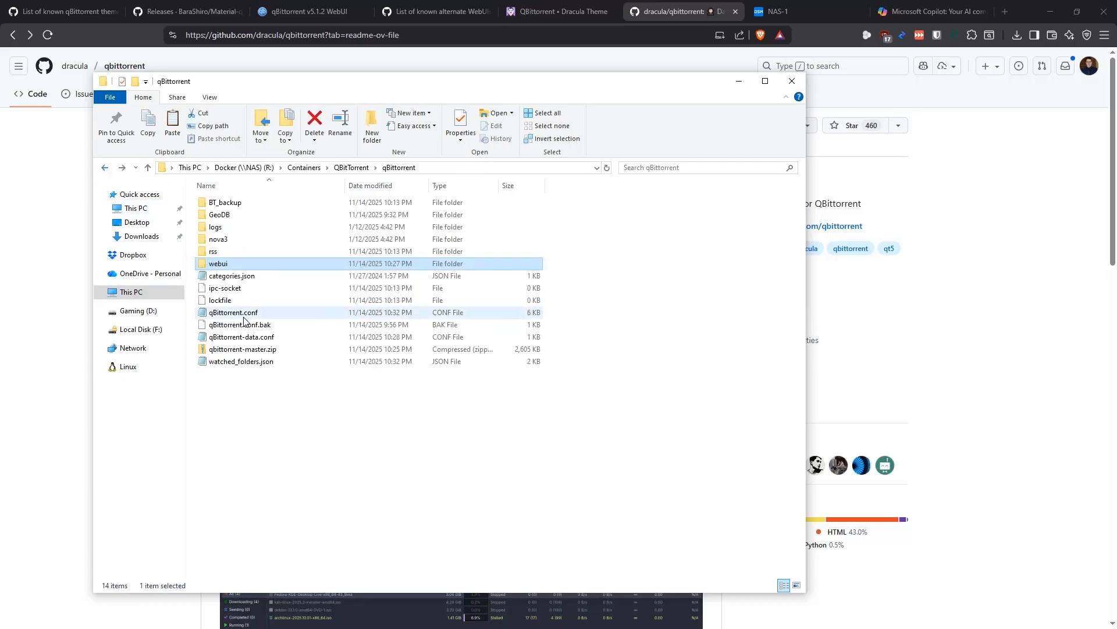
{"action": "left_click", "coordinate": [307, 401]}
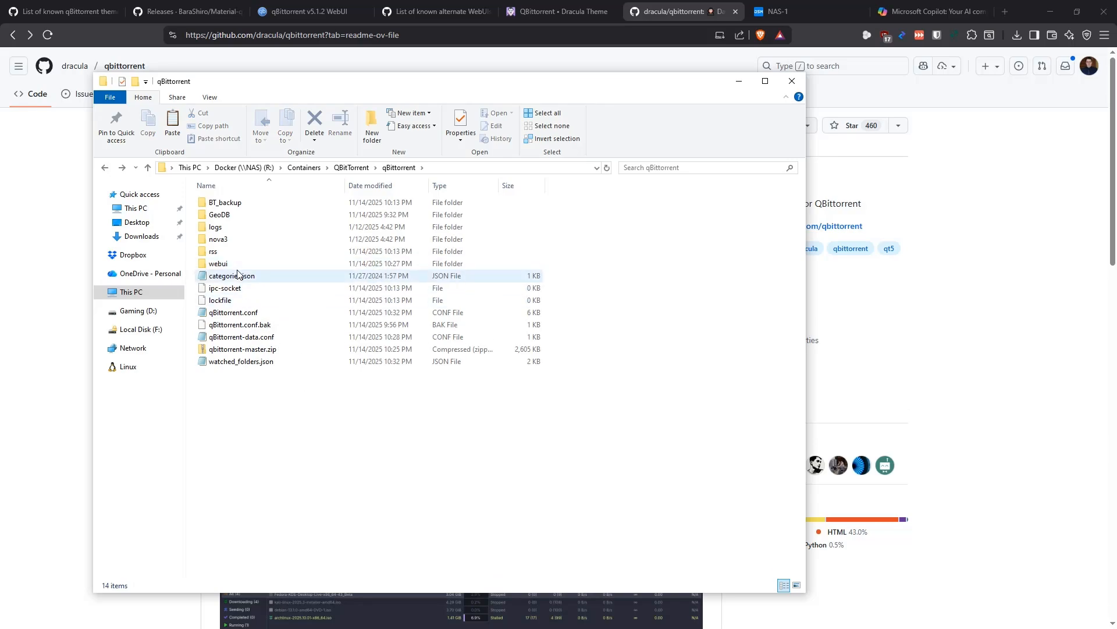
- Show the qBittorrent folder's full path, retrace it from Containers through QBitTorrent, and highlight the webui folder inside qBittorrent
{"action": "left_click", "coordinate": [495, 168]}
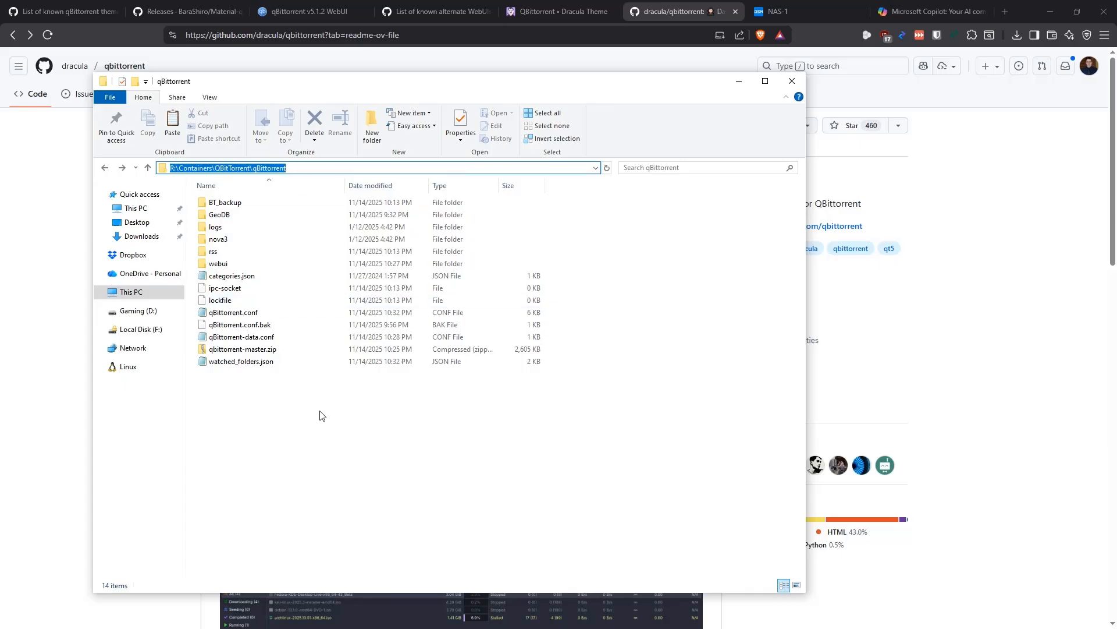
{"action": "left_click", "coordinate": [105, 168]}
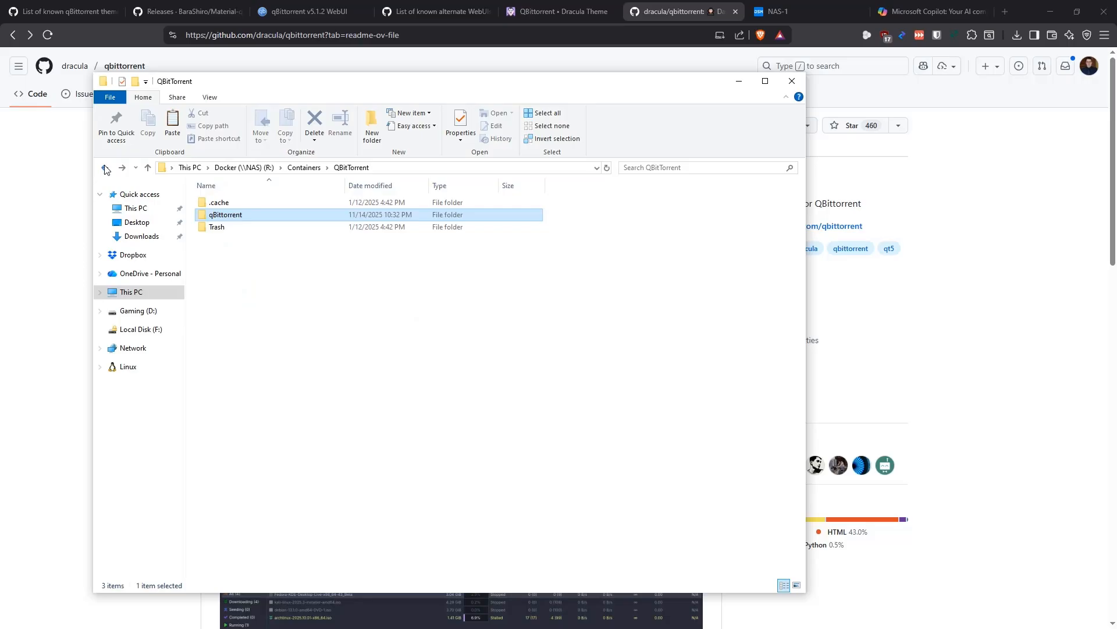
{"action": "left_click", "coordinate": [105, 168]}
{"action": "double_click", "coordinate": [239, 375]}
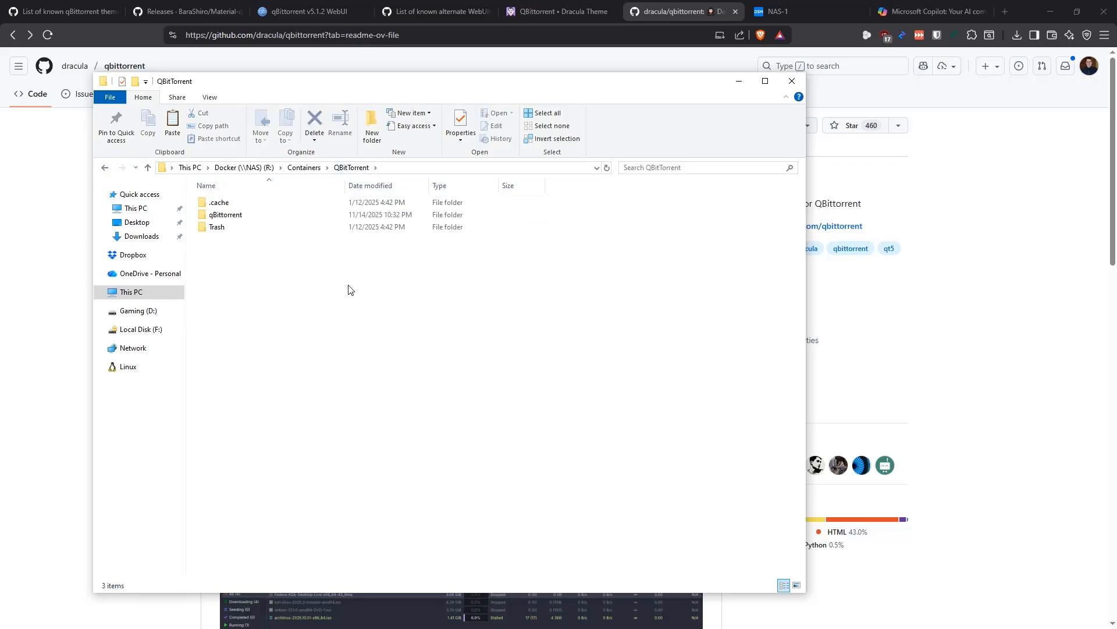
{"action": "double_click", "coordinate": [233, 214]}
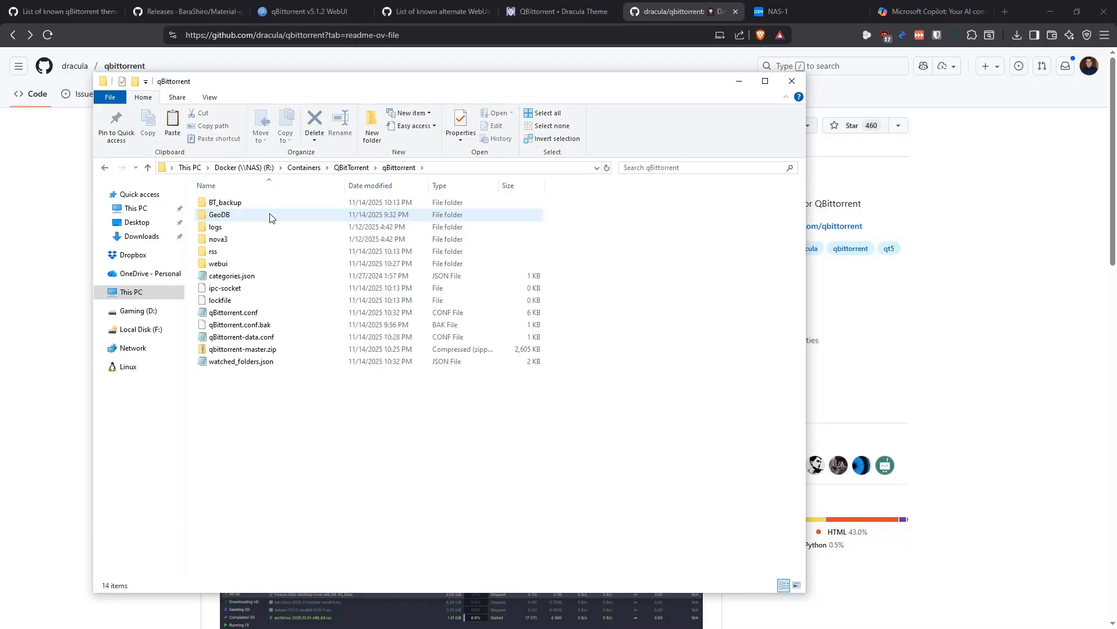
{"action": "left_click", "coordinate": [230, 265]}
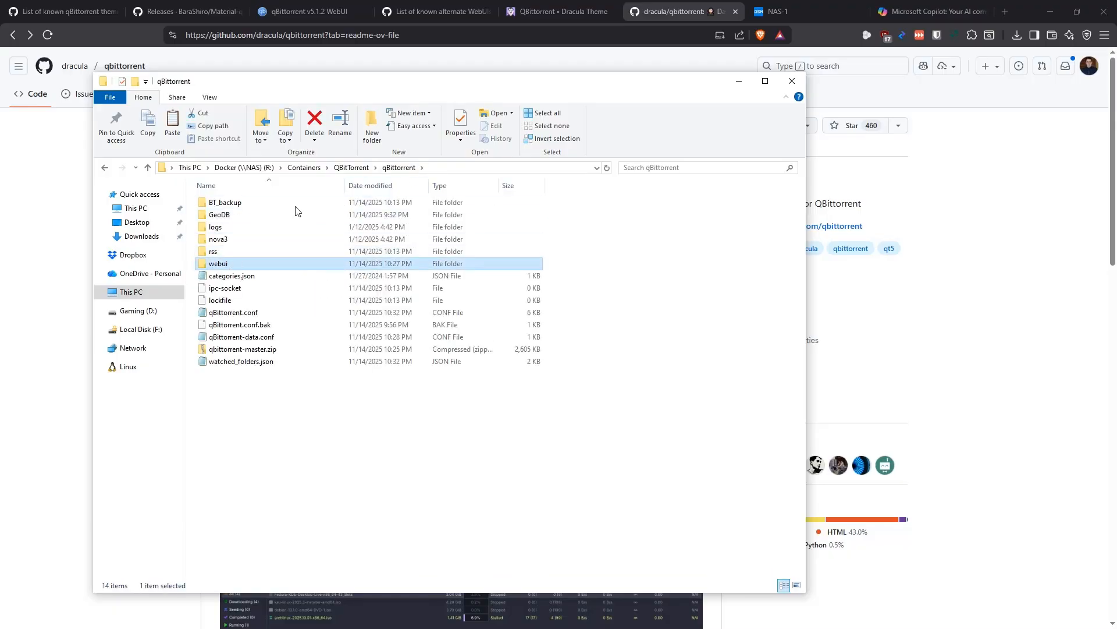
- In the qBittorrent WebUI options, set the alternative WebUI files location to /config/qBittorrent/webui and save the options
{"action": "left_click", "coordinate": [312, 12]}
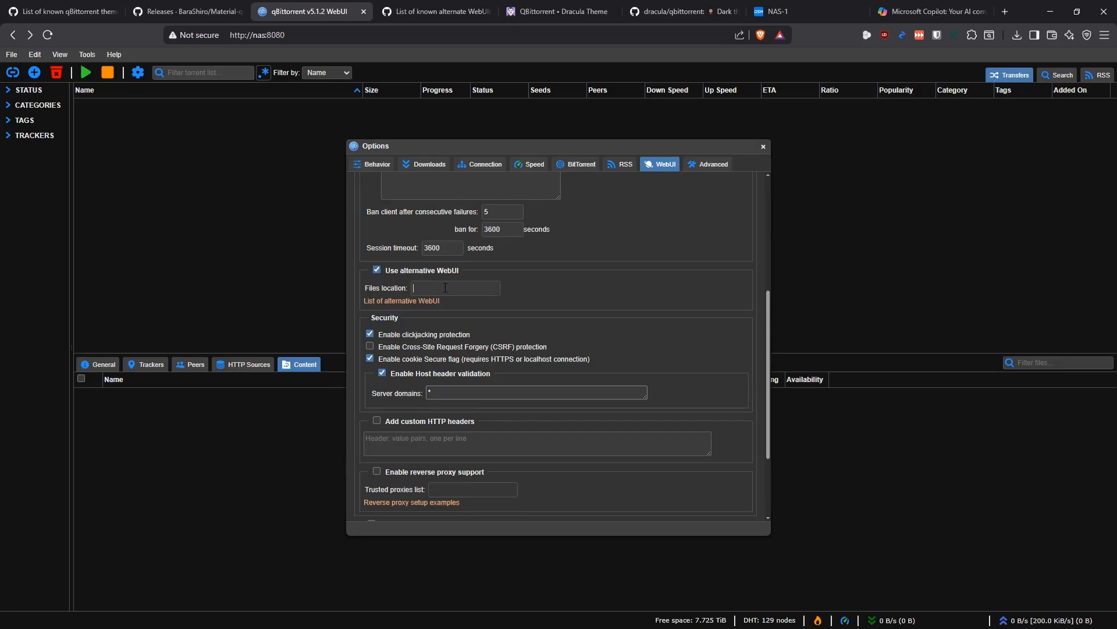
{"action": "left_click", "coordinate": [445, 287]}
{"action": "type", "text": "/config"}
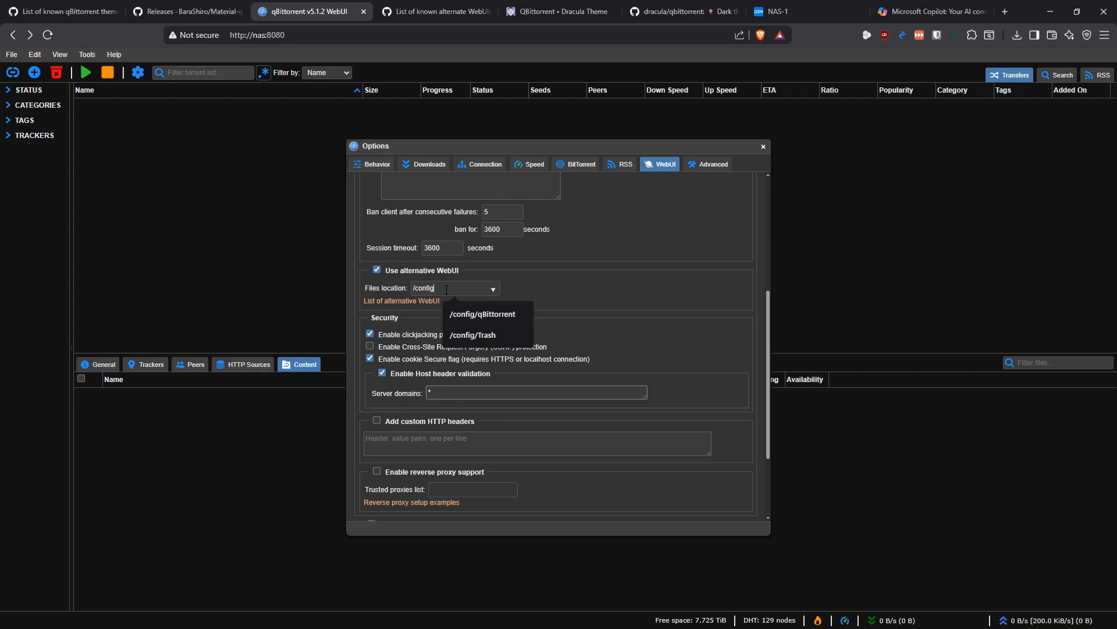
{"action": "left_click", "coordinate": [470, 311]}
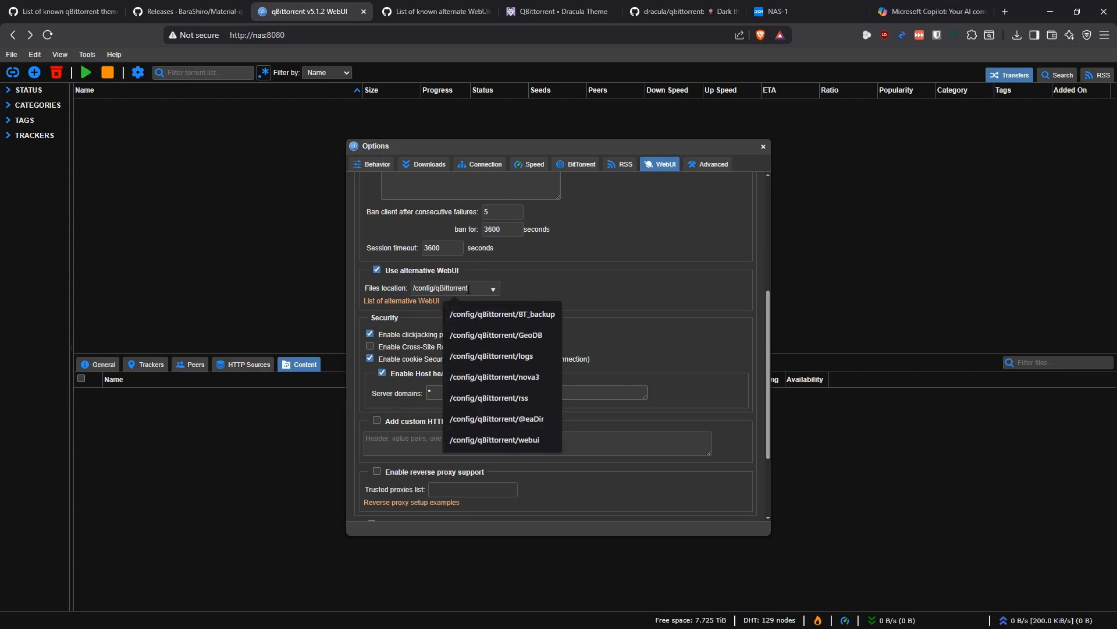
{"action": "left_click", "coordinate": [508, 439]}
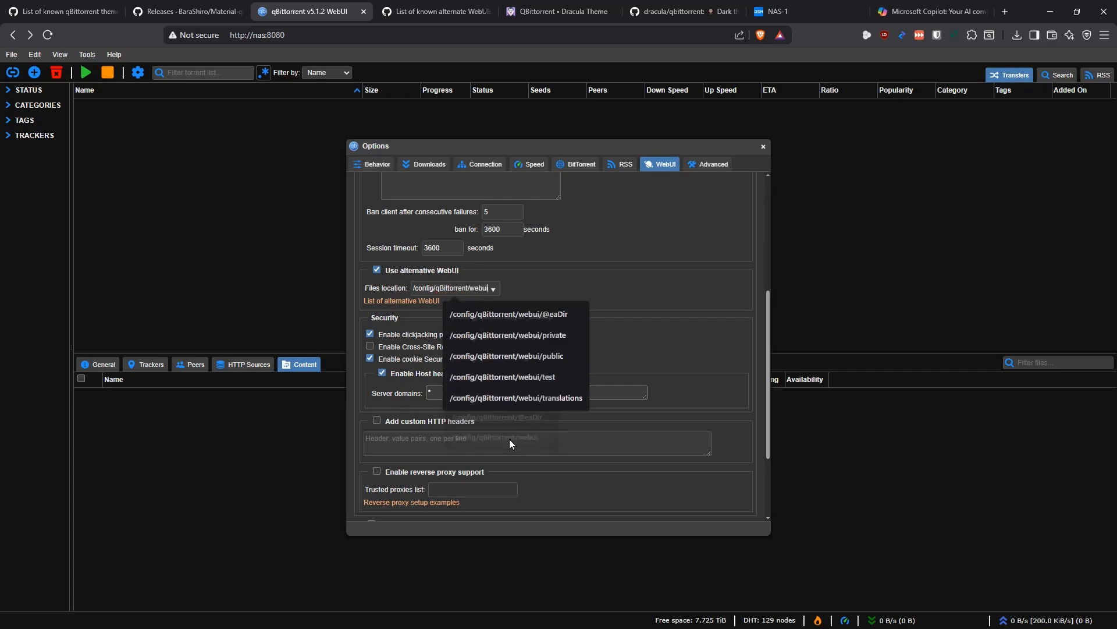
{"action": "left_click", "coordinate": [684, 298]}
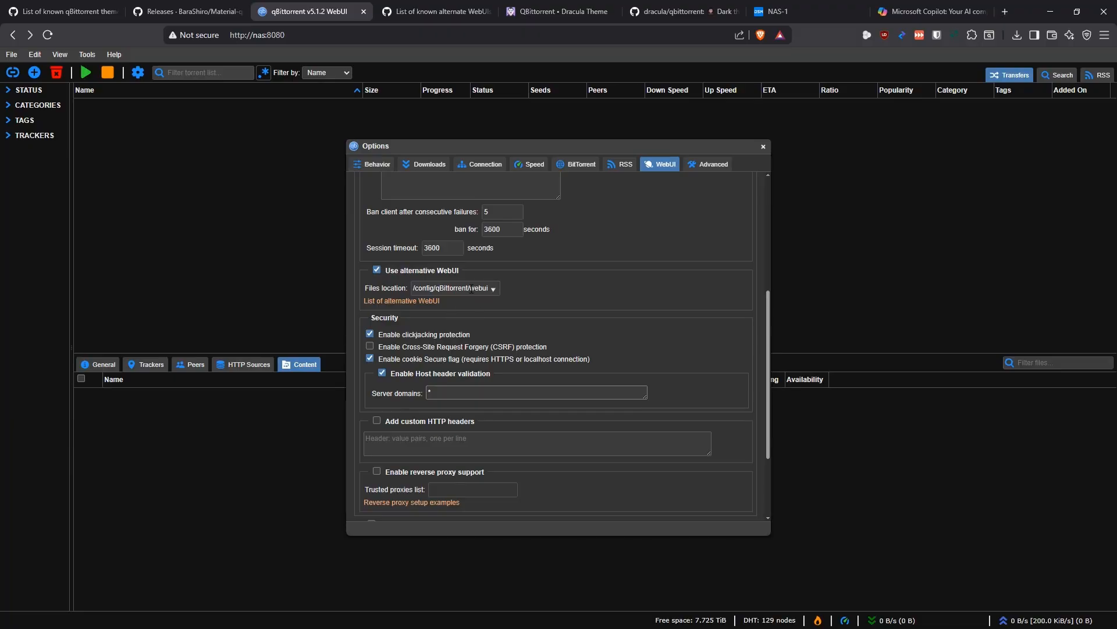
{"action": "left_click", "coordinate": [471, 287]}
{"action": "left_click", "coordinate": [693, 291]}
{"action": "scroll", "coordinate": [553, 296], "scroll_direction": "down", "scroll_amount": 2}
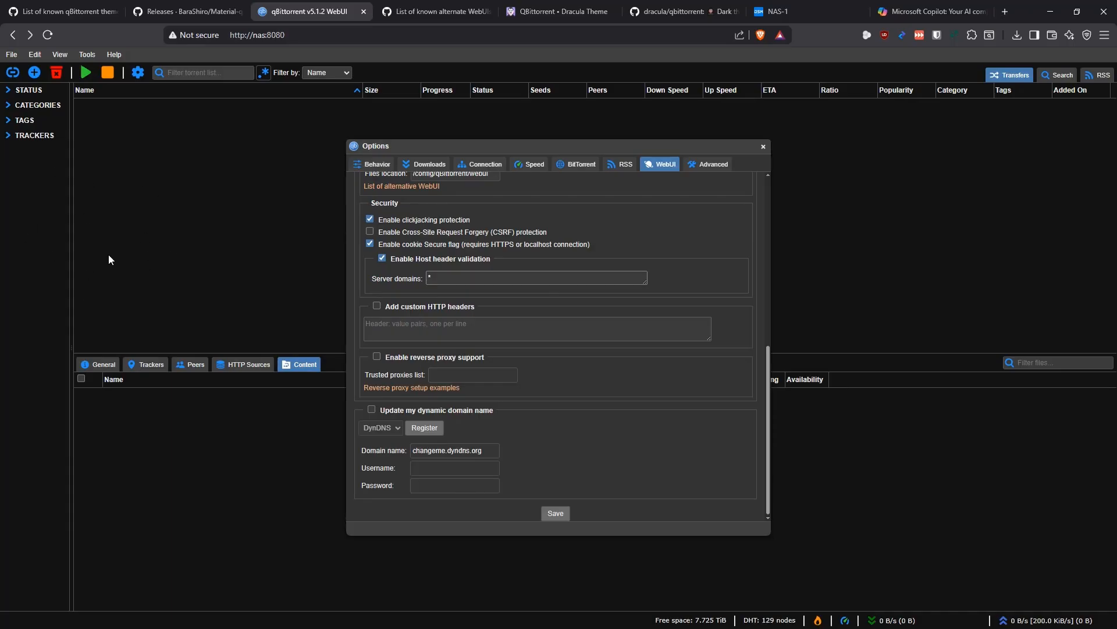
{"action": "left_click", "coordinate": [556, 514]}
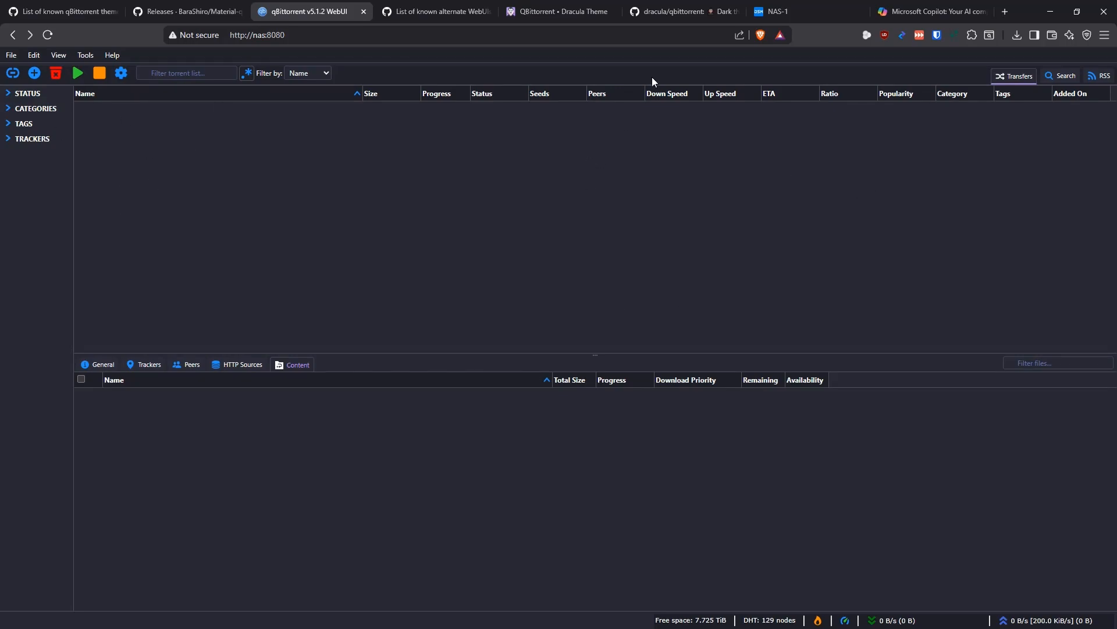
- Review the Dracula Theme page and the dracula/qbittorrent repository's previews and webui folder, and return to the qBittorrent WebUI
{"action": "left_click", "coordinate": [558, 11]}
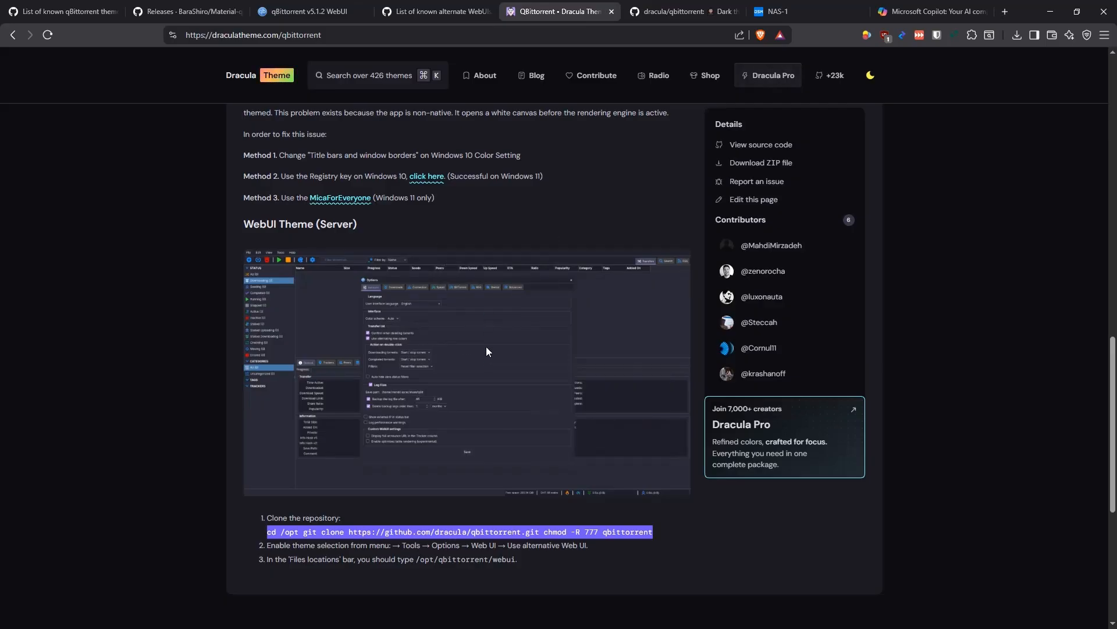
{"action": "key", "text": "ctrl+Tab"}
{"action": "scroll", "coordinate": [472, 282], "scroll_direction": "down", "scroll_amount": 6}
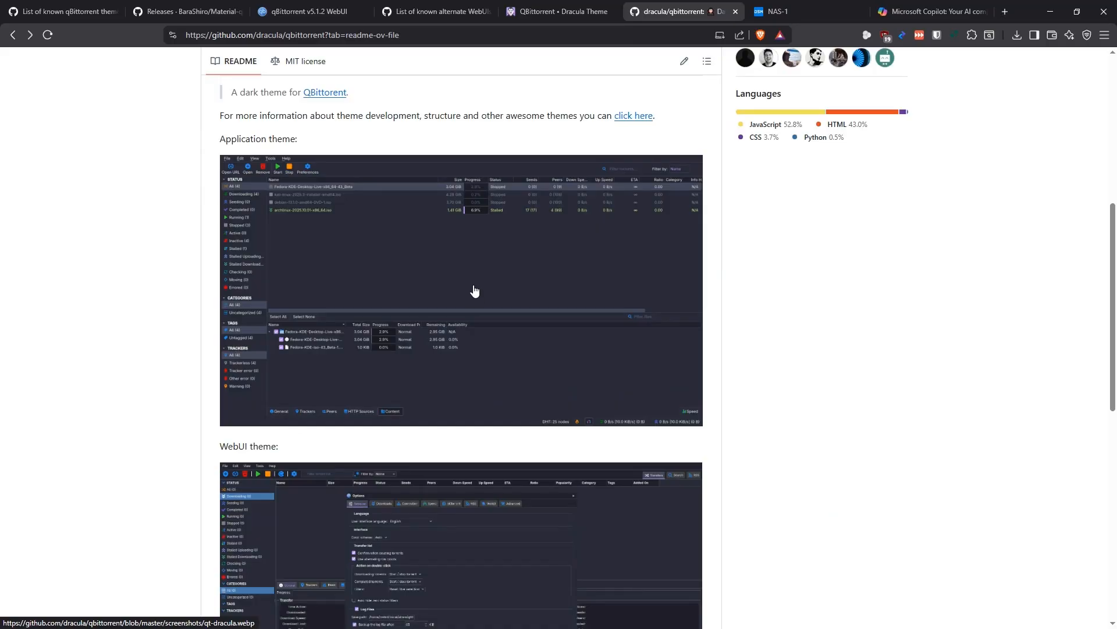
{"action": "scroll", "coordinate": [474, 288], "scroll_direction": "up", "scroll_amount": 6}
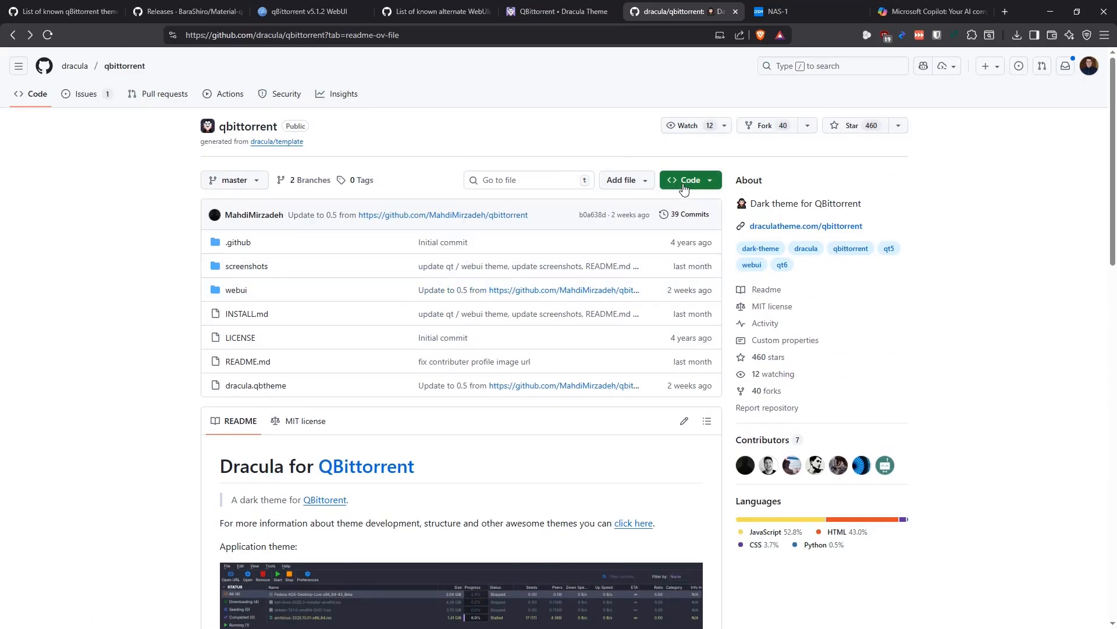
{"action": "left_click", "coordinate": [236, 290]}
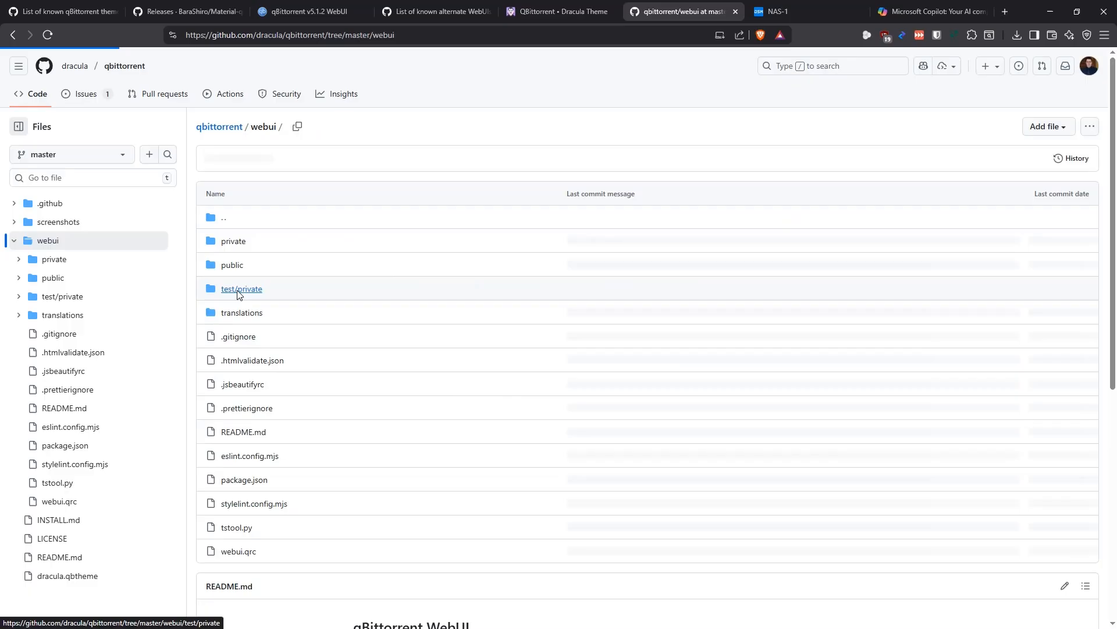
{"action": "left_click", "coordinate": [13, 35]}
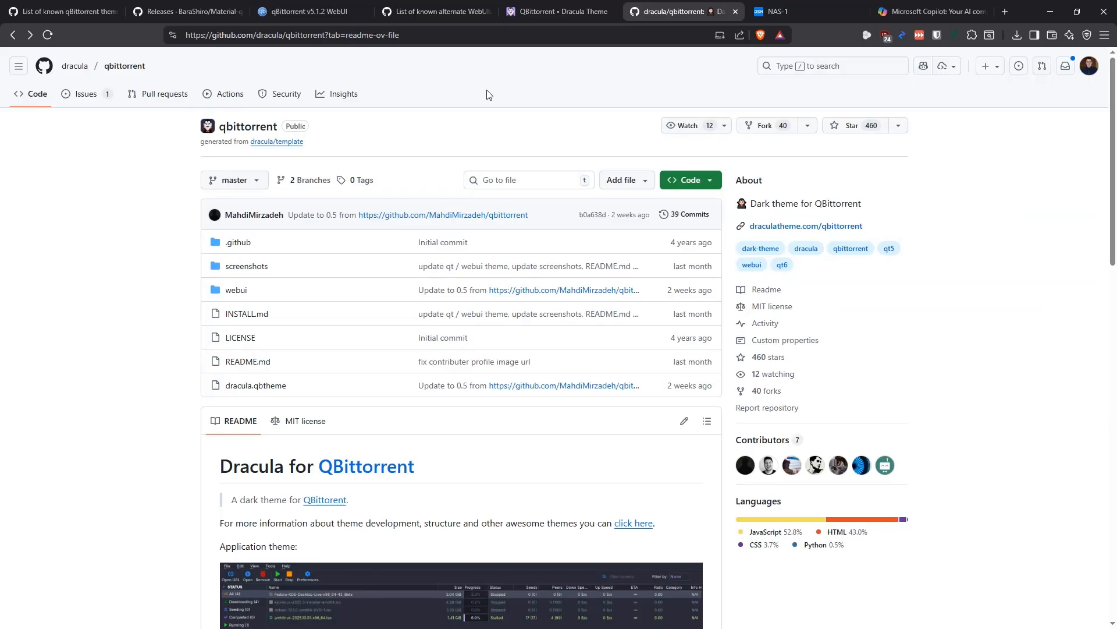
{"action": "left_click", "coordinate": [337, 13]}
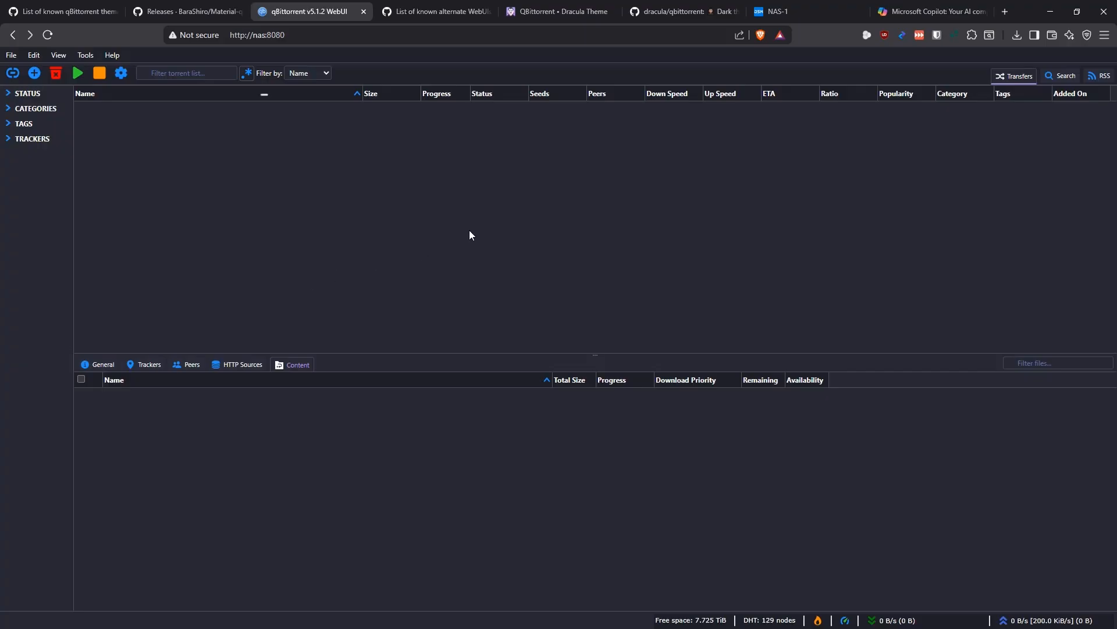